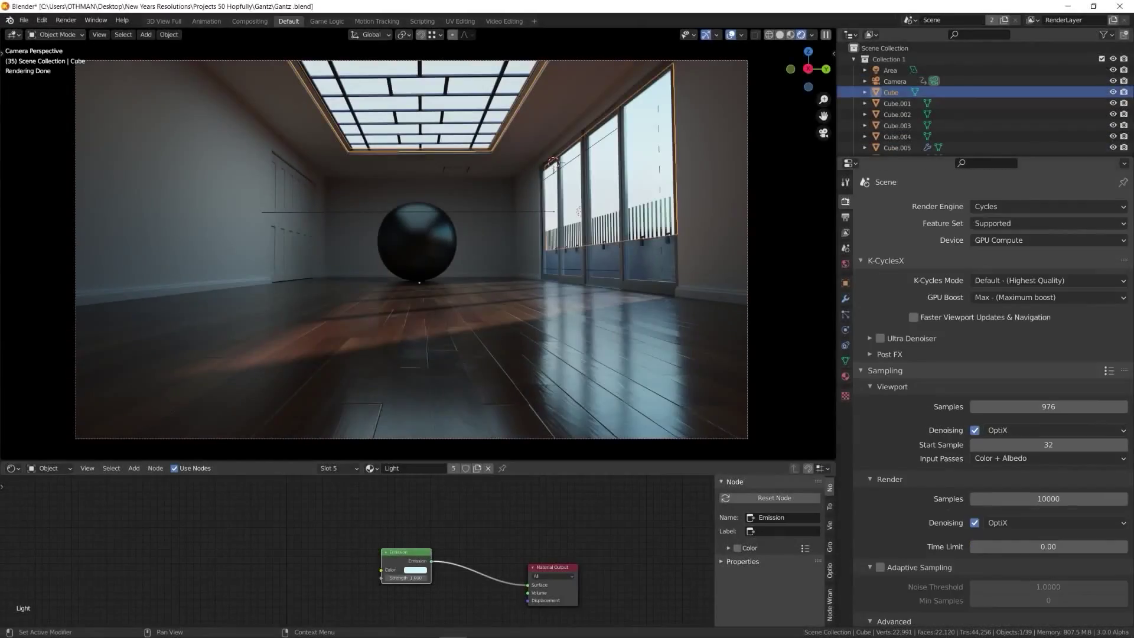
Step: Leave camera view, deselect all objects, and orbit the room view toward the windows
key("KP_0")
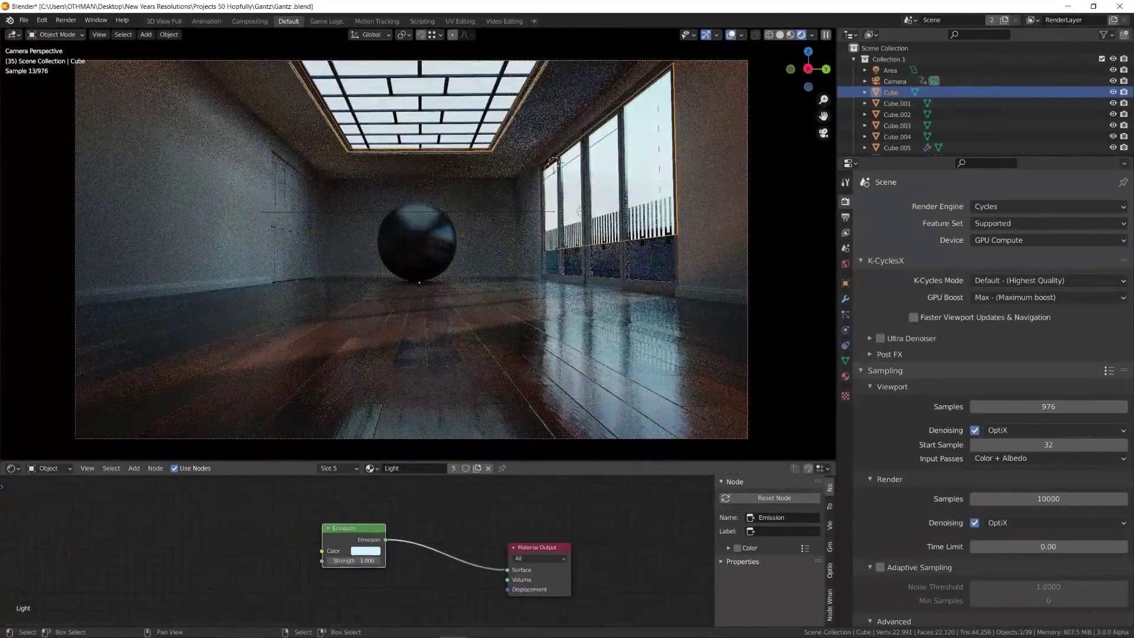
key("alt+a")
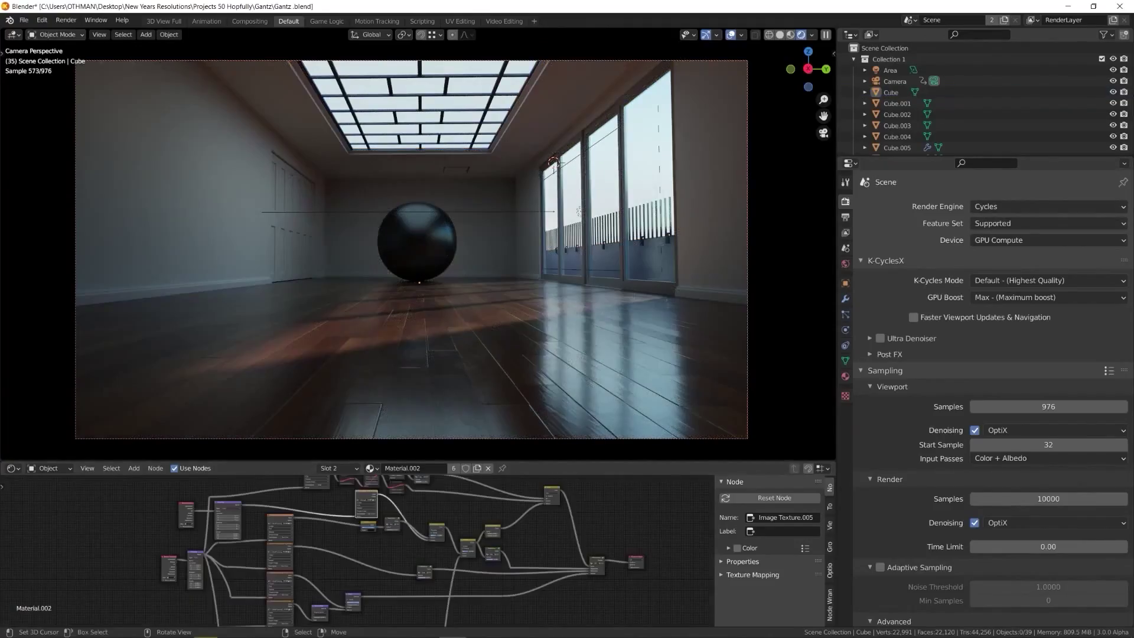
middle_click_drag(419, 282, 774, 307)
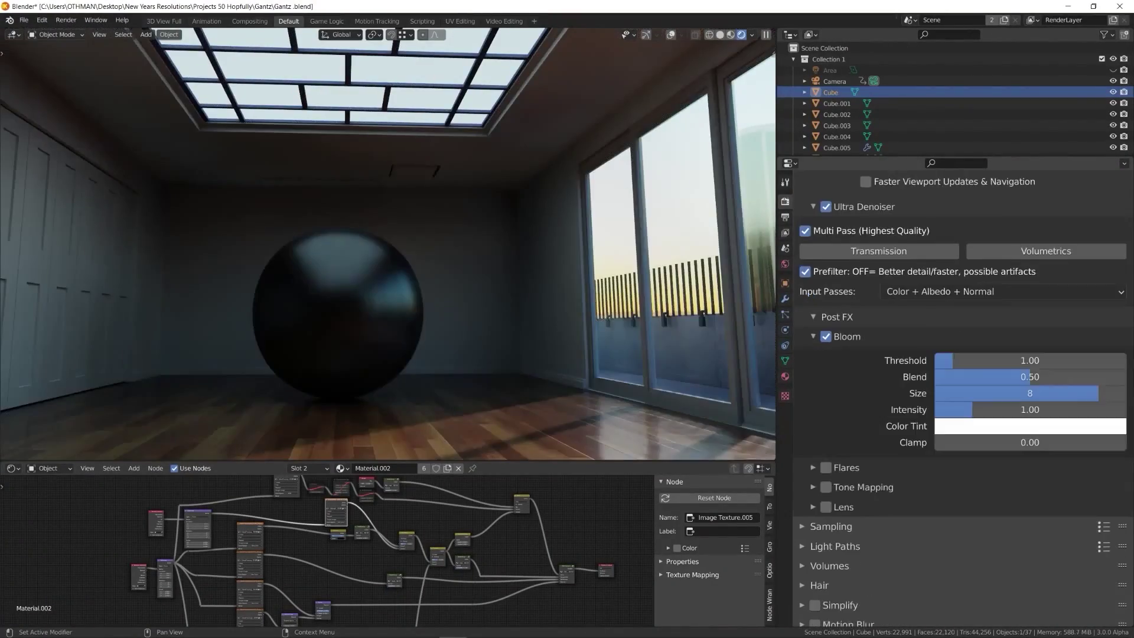
Step: Scroll down the K-CyclesX settings and adjust the two Bloom sliders
scroll(960, 402, "down", 5)
left_click_drag(1030, 235, 1004, 234)
left_click_drag(1030, 284, 998, 251)
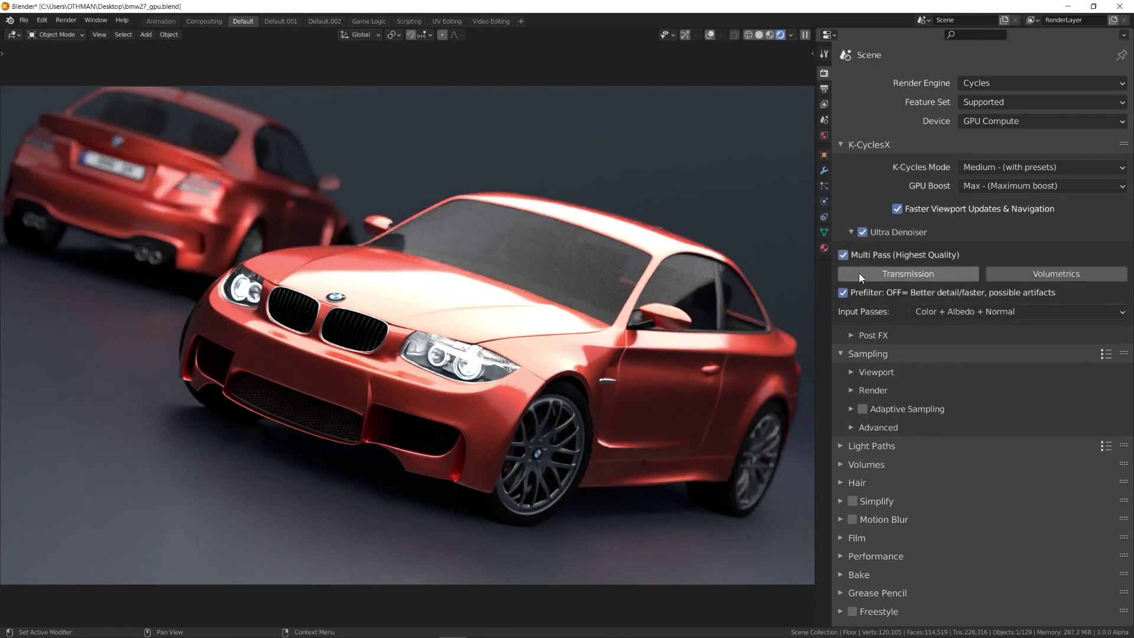
Step: Turn off the denoiser's Volumetrics pass and enable Bloom under Post FX
left_click(928, 278)
scroll(915, 311, "down", 1)
left_click(853, 322)
left_click(853, 339)
scroll(979, 318, "down", 3)
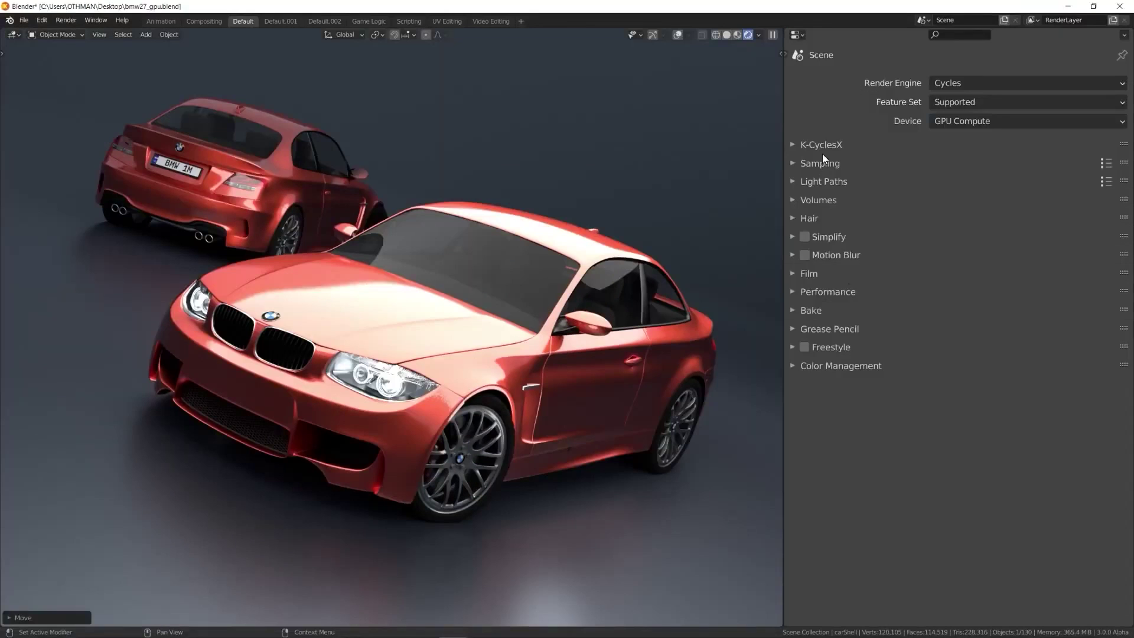
Step: Set K-Cycles Mode to Default and GPU Boost to Max, then orbit around the cars
left_click(822, 147)
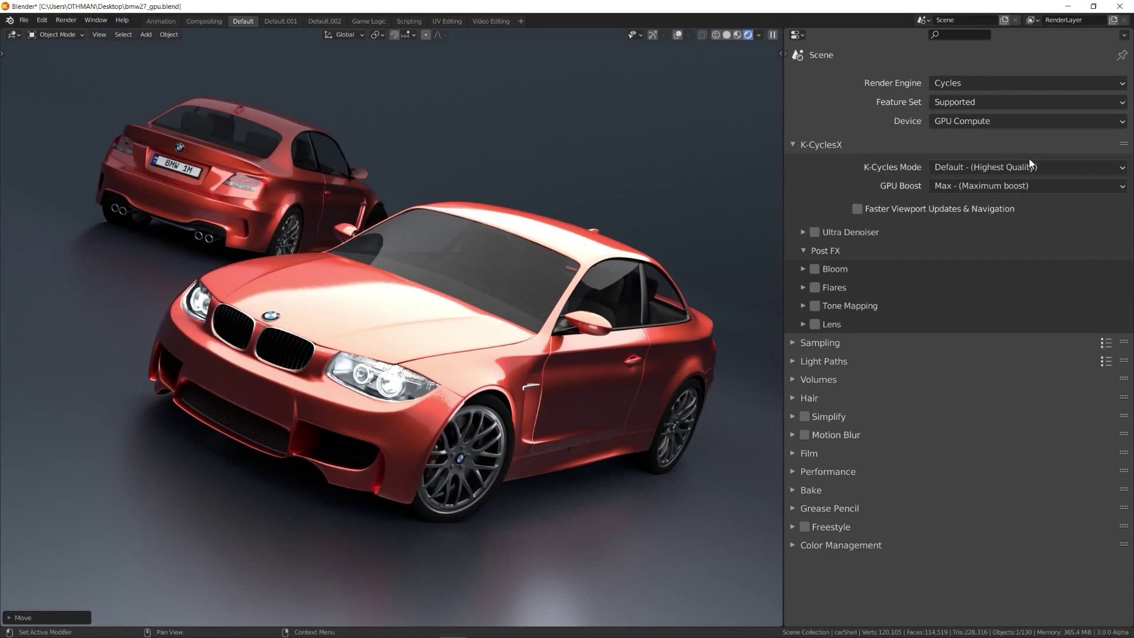
scroll(1020, 166, "down", 1, "ctrl")
left_click(1020, 166)
left_click(1020, 216)
scroll(950, 163, "down", 1, "ctrl")
left_click(1015, 220)
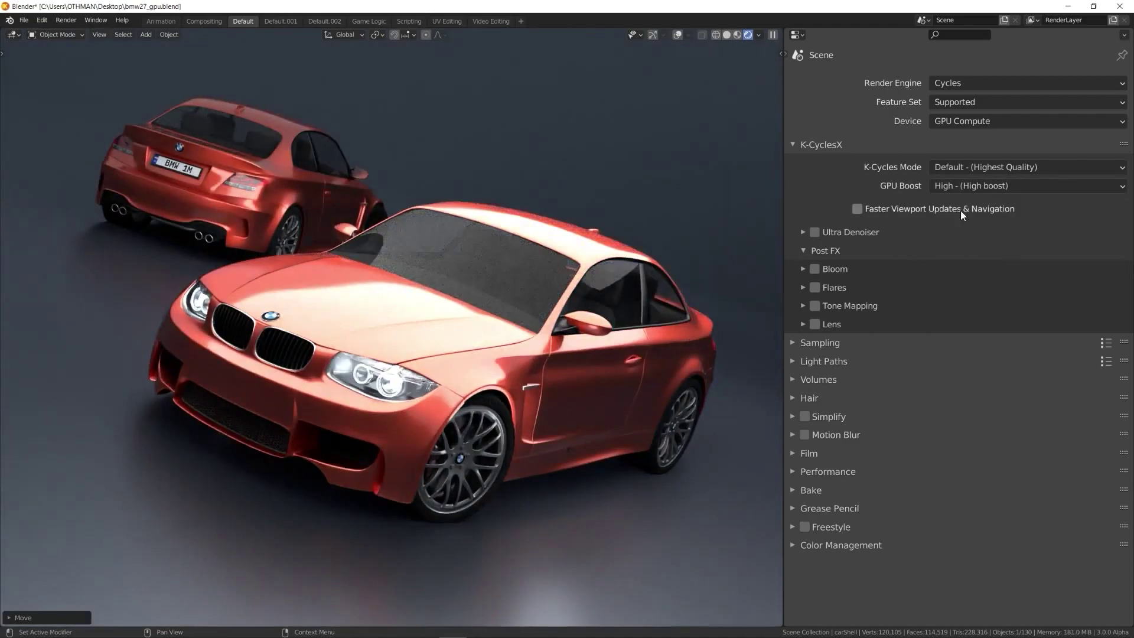
left_click(988, 203)
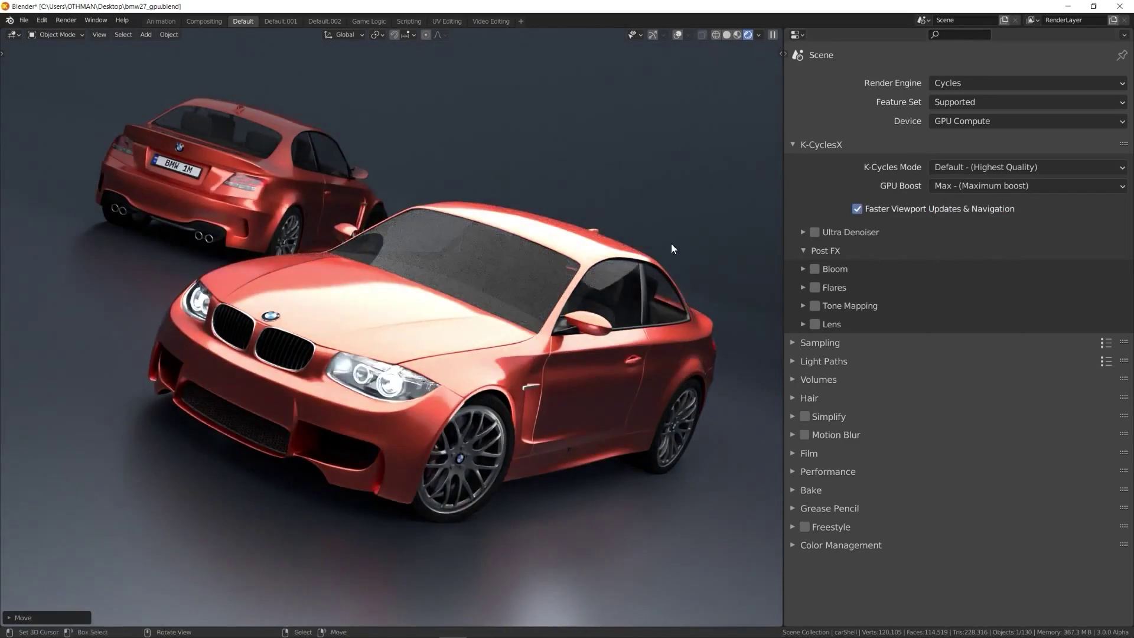
middle_click_drag(616, 281, 498, 372)
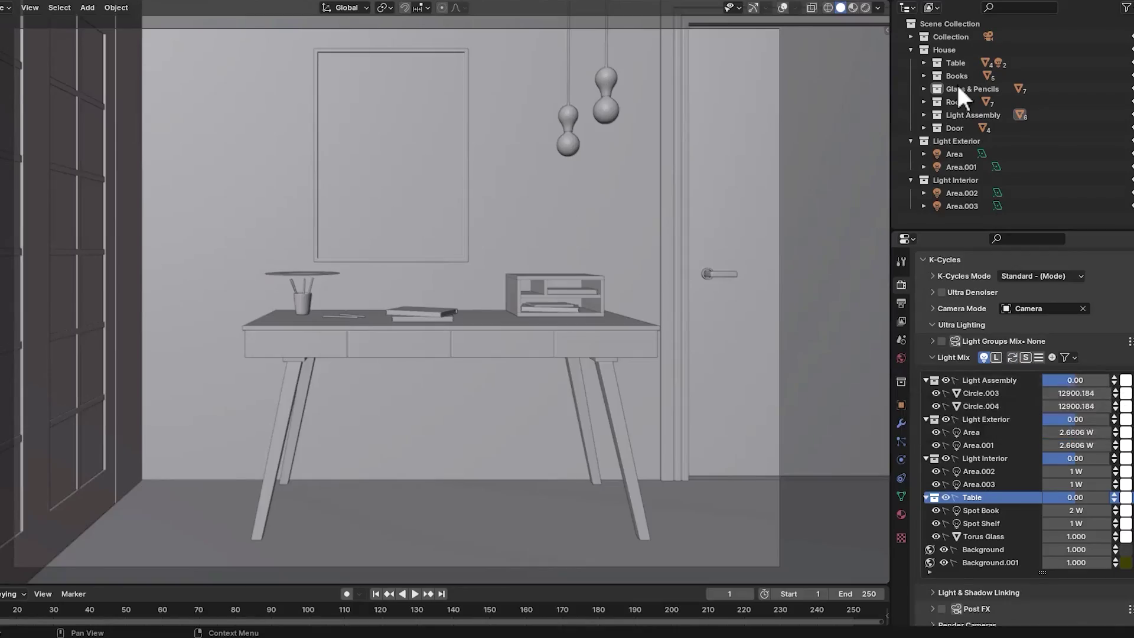
Step: Solo the Table, Spot Shelf, Background, Torus Glass, Light Assembly and Area lights in turn, then clear solo
left_click(973, 468)
left_click(978, 494)
left_click(982, 520)
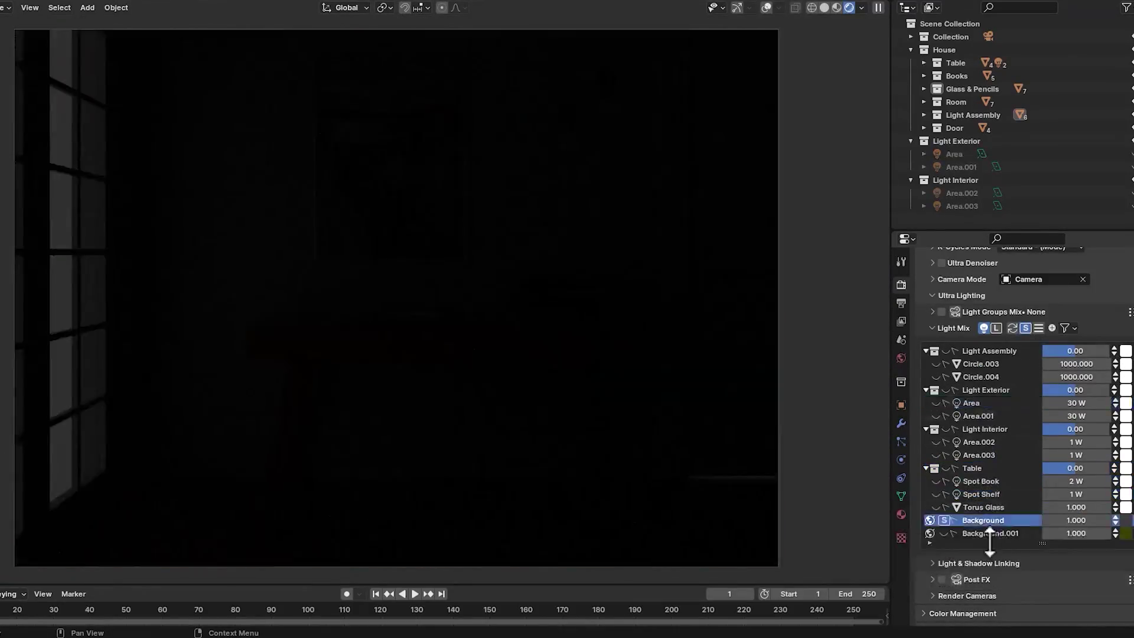
left_click(931, 507)
left_click(930, 493)
left_click(980, 354)
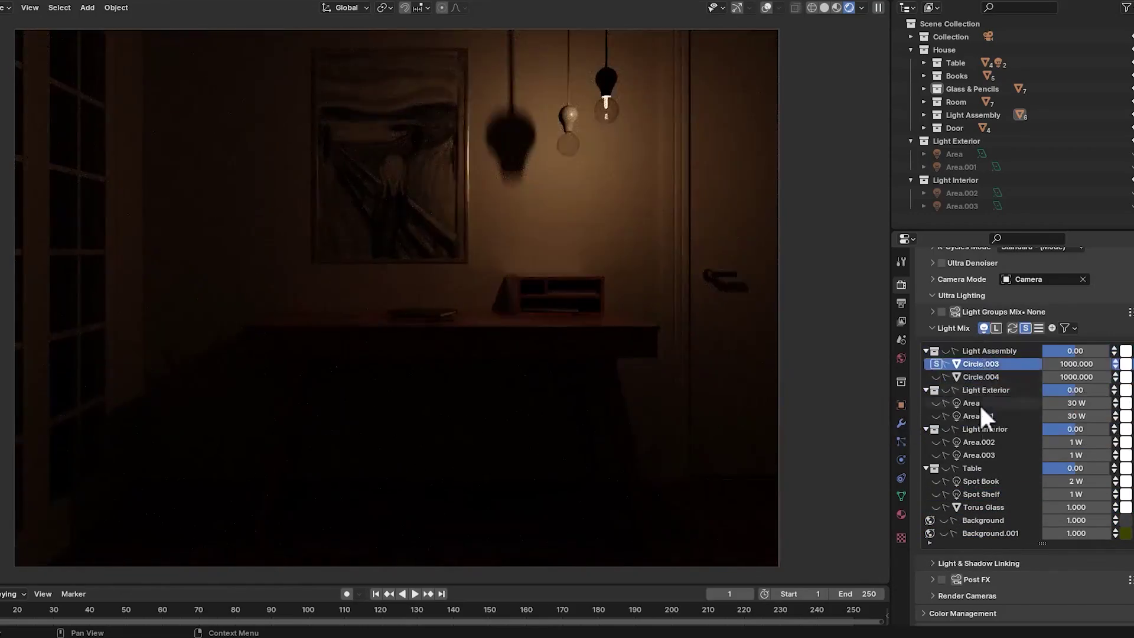
left_click(979, 403)
left_click(979, 413)
left_click(1038, 328)
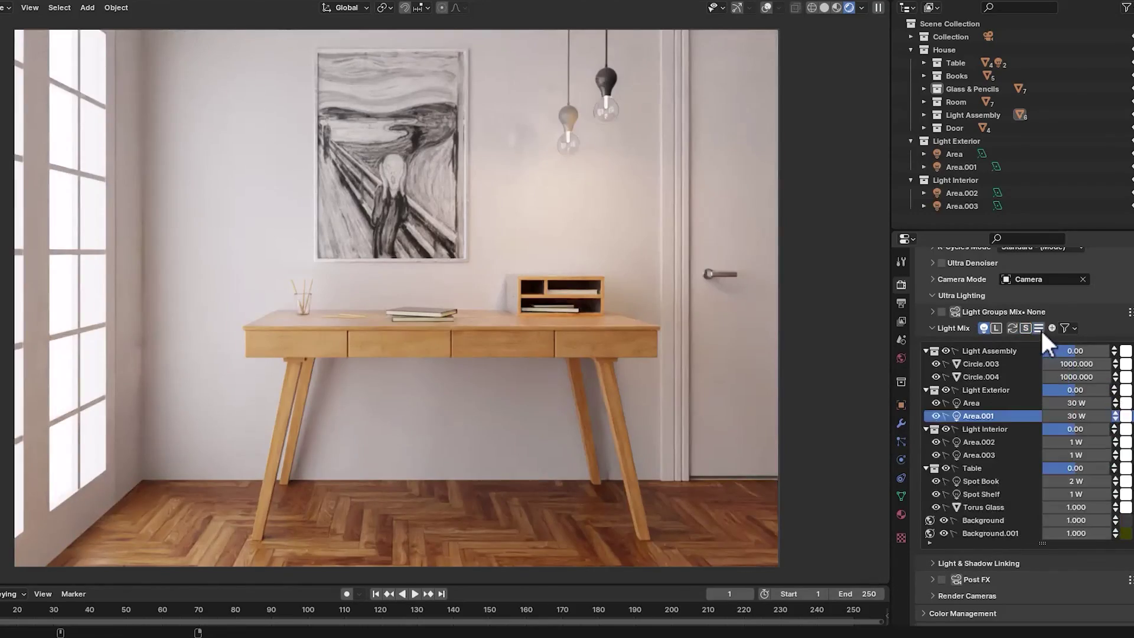
Step: Add a duplicated area light to Light Interior and adjust its height along Z
left_click(984, 355)
left_click(985, 390)
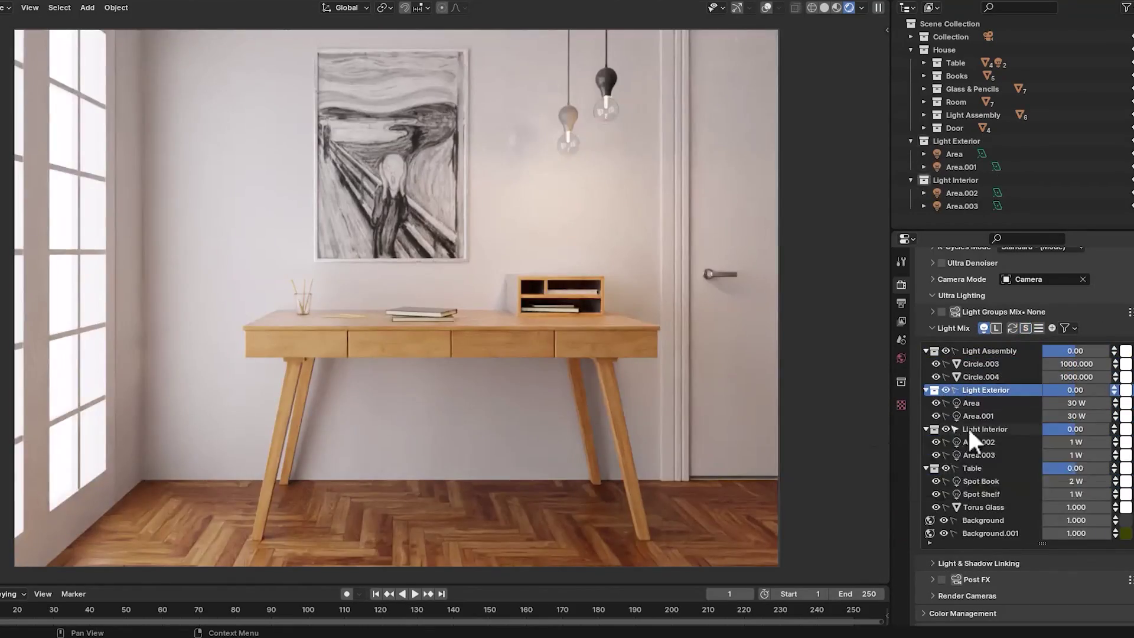
left_click(984, 428)
key("shift+d")
key("g")
key("z")
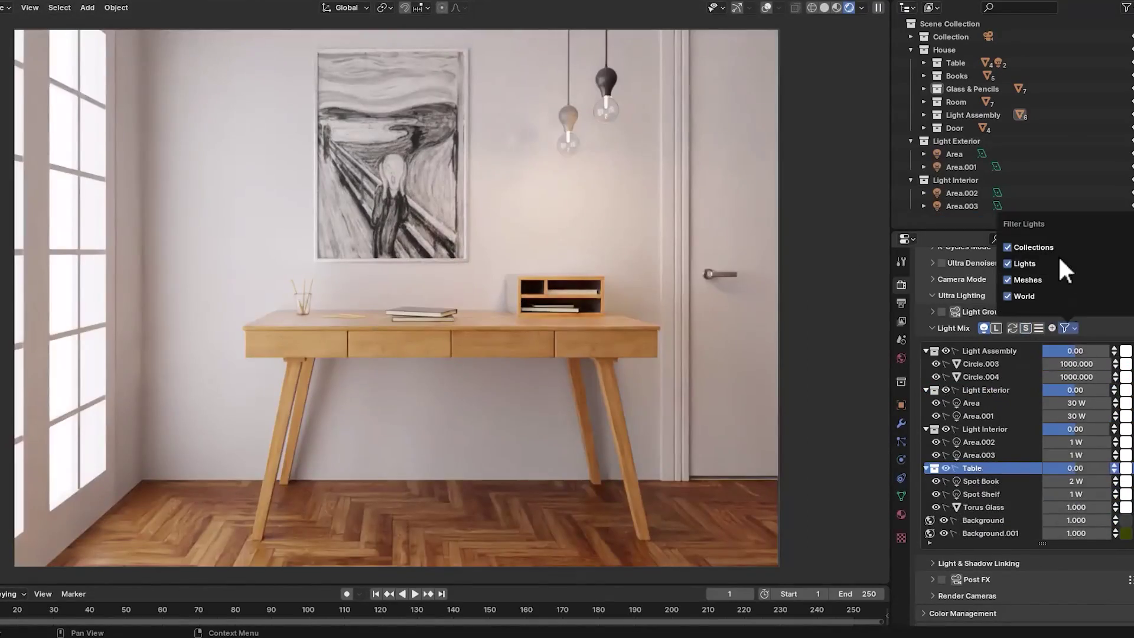
Step: Hide lights and meshes from the Light Mix list and toggle selection of the Area lights
left_click(1025, 263)
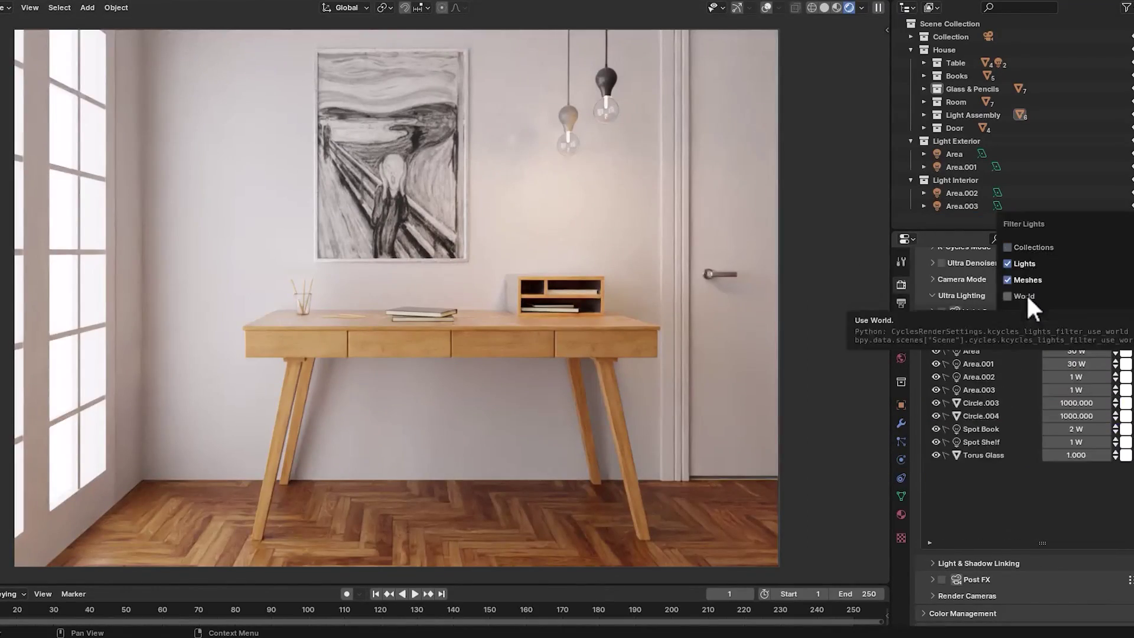
left_click(1027, 279)
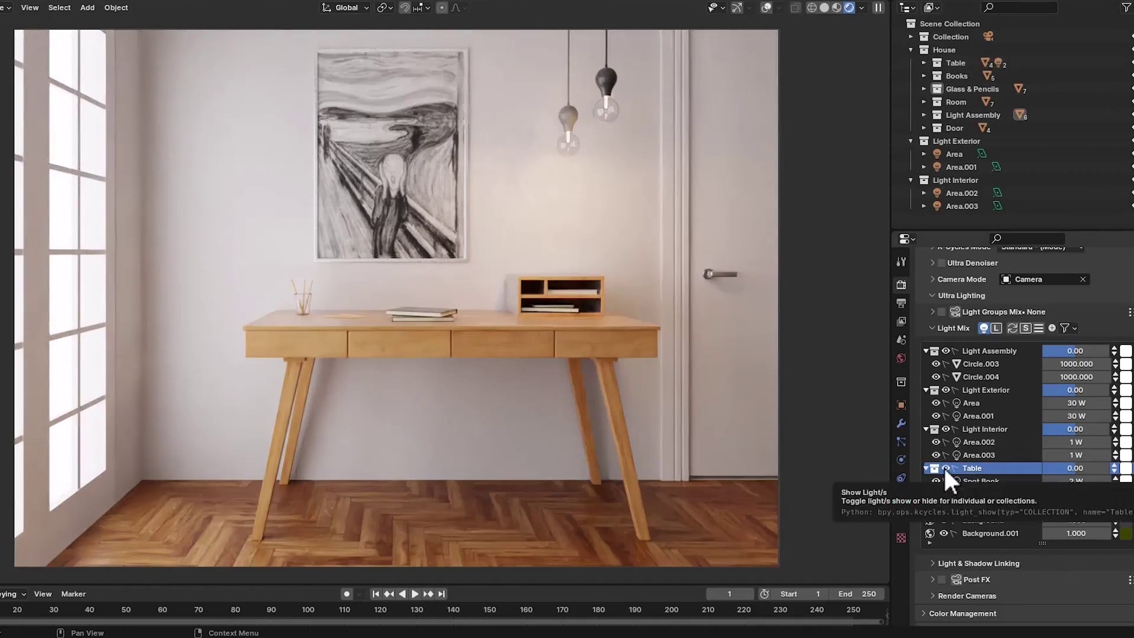
left_click(946, 403)
left_click(946, 416, "shift")
left_click(955, 468)
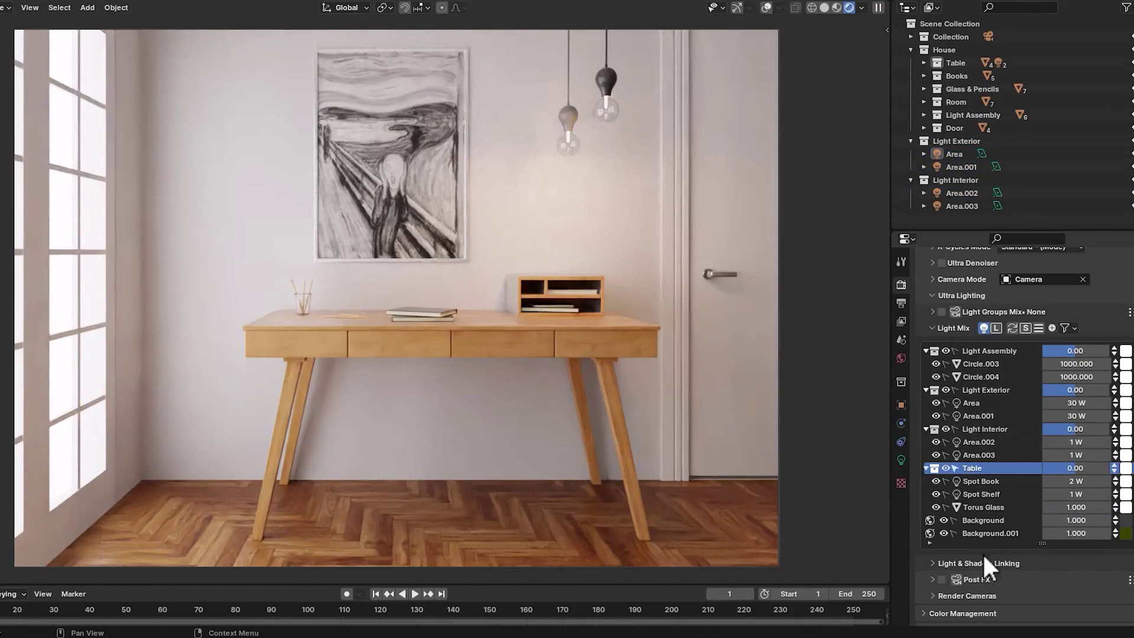
Step: Set Light Exterior exposure to -0.49 and Table to 0.73 with orange tint, then undo
left_click(998, 390)
mouse_move(1074, 389)
left_mouse_down()
mouse_move(1099, 390)
mouse_move(1060, 390)
mouse_move(1075, 389)
left_mouse_up()
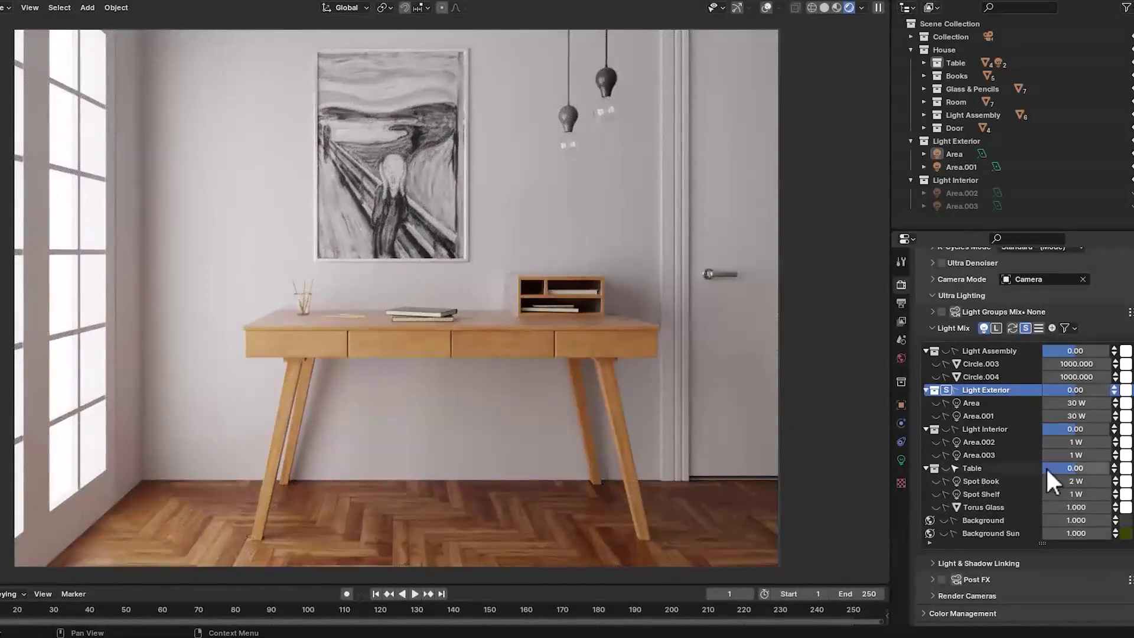
left_click(981, 468)
left_click_drag(1063, 468, 1081, 468)
left_click(1125, 468)
left_click(1028, 319)
key("ctrl+z")
key("ctrl+z")
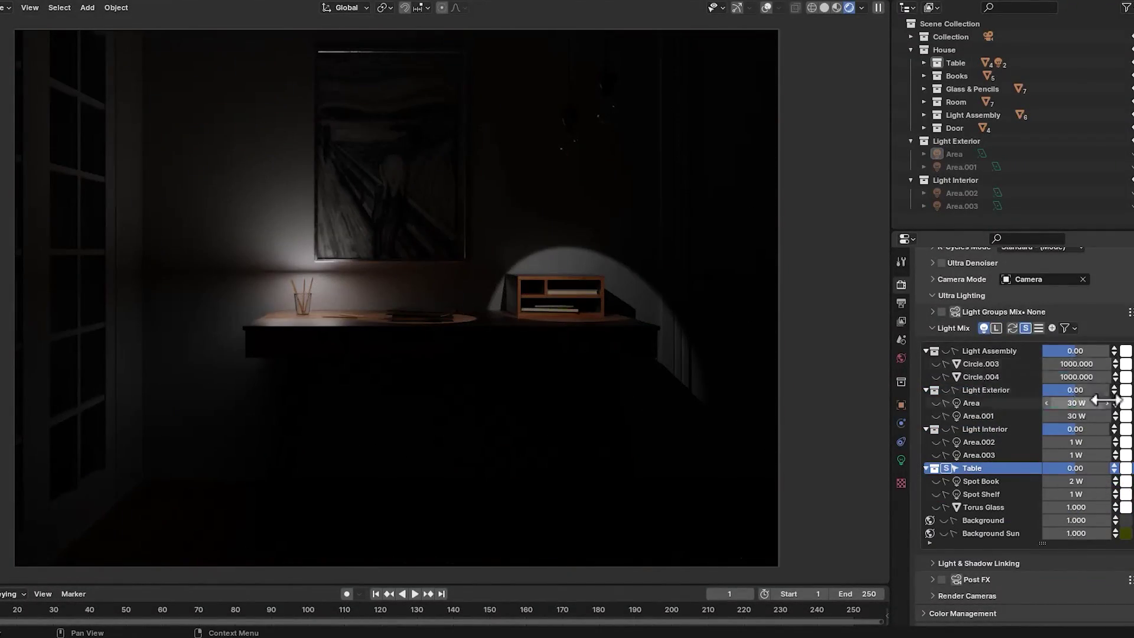
key("ctrl+z")
left_click(1119, 468)
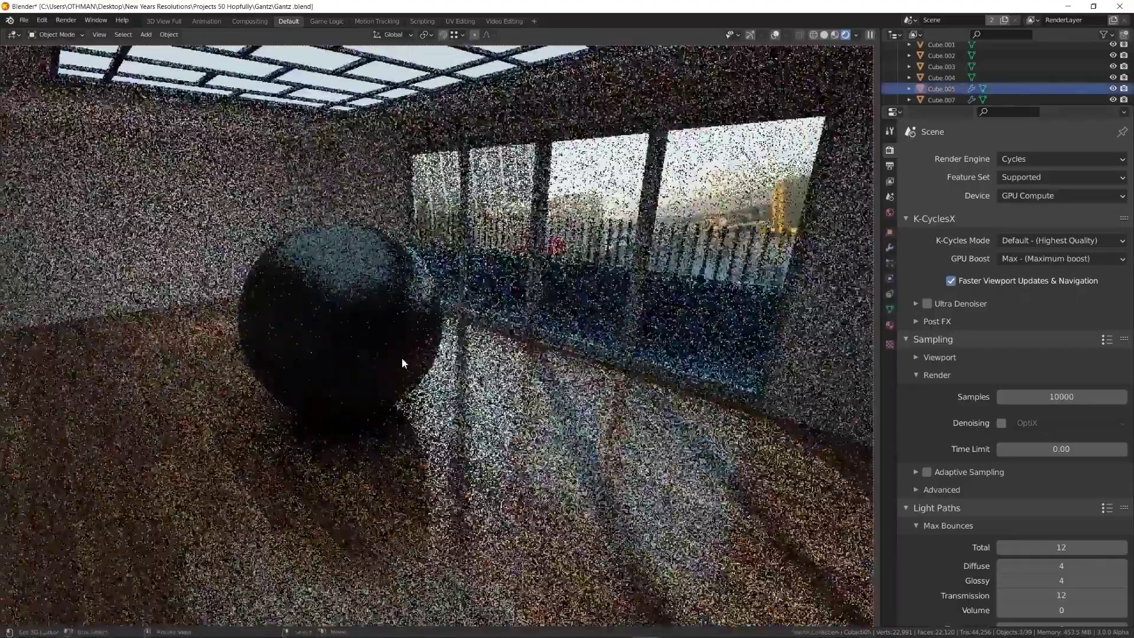
Step: Open the context options for the Area light
right_click(875, 42)
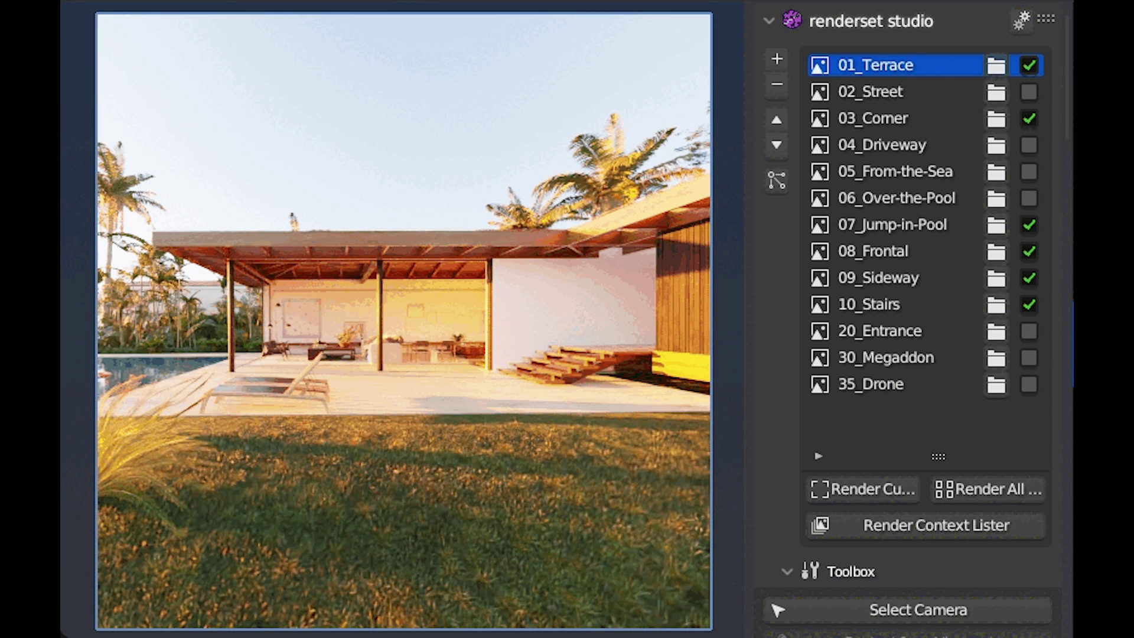
Step: Switch through the 03_Corner, 07_Jump-in-Pool, 08_Frontal, 09_Sideway, 10_Stairs, Night and Up contexts
left_click(875, 119)
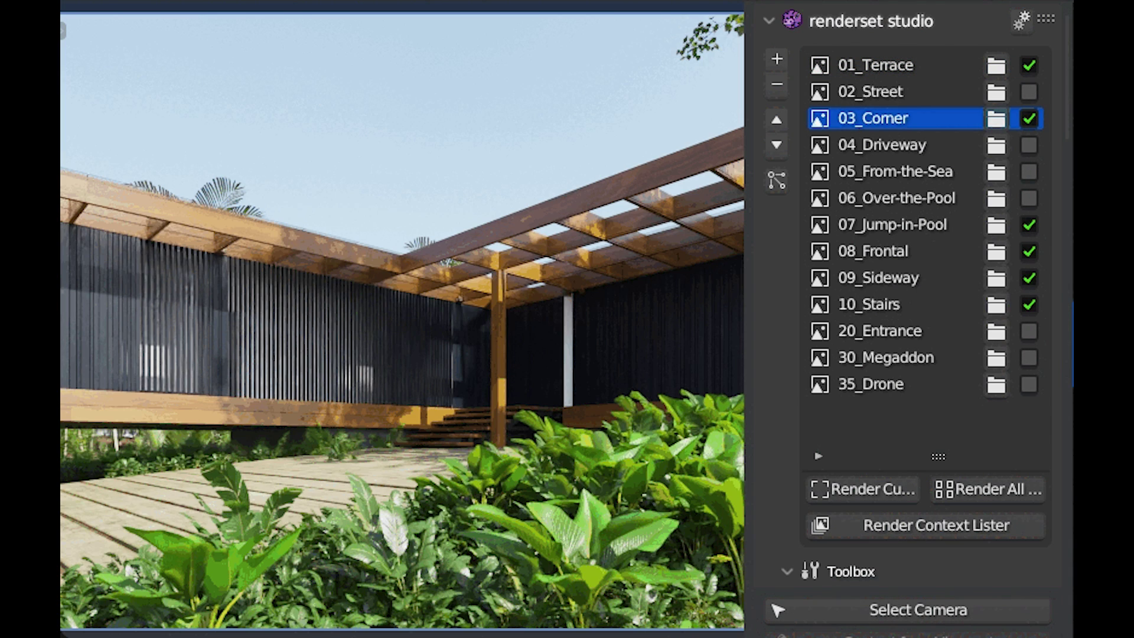
left_click(892, 224)
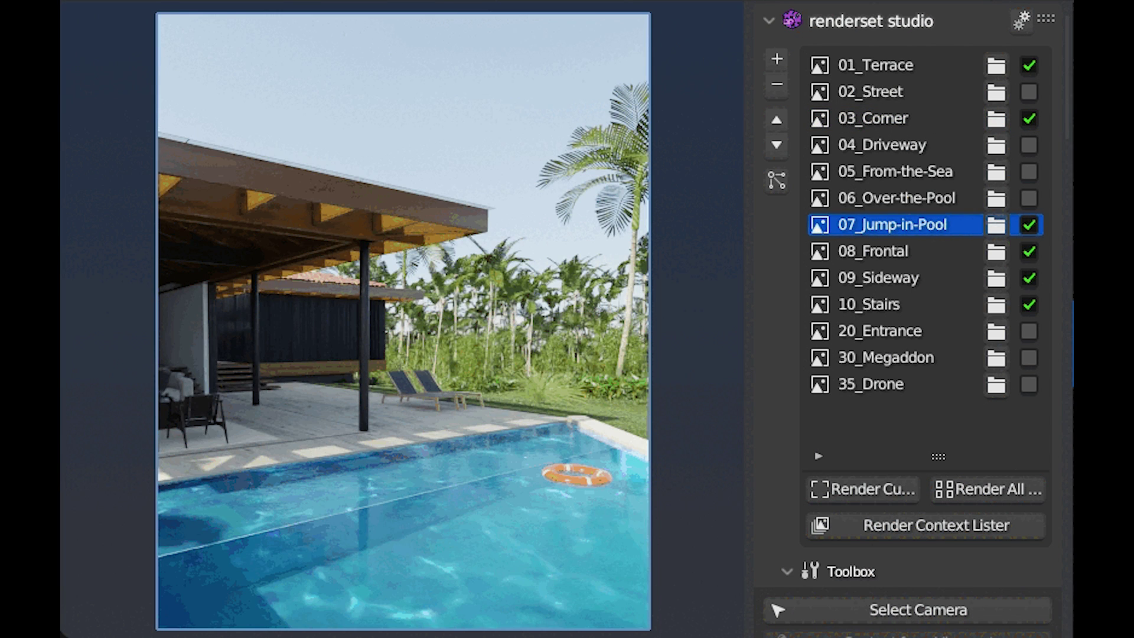
left_click(892, 251)
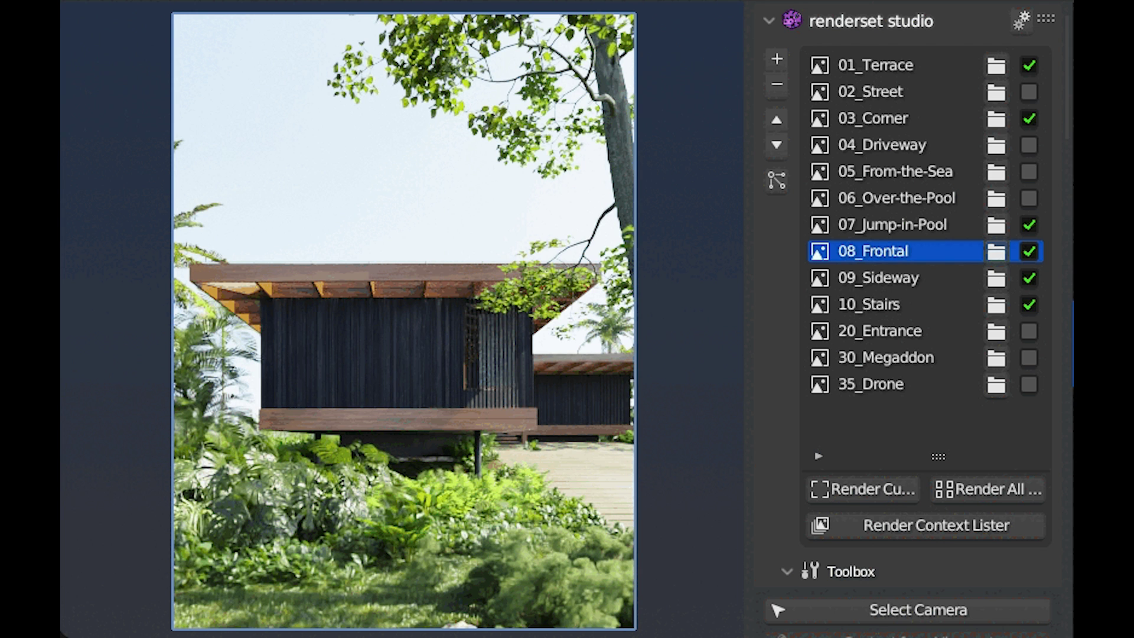
left_click(880, 277)
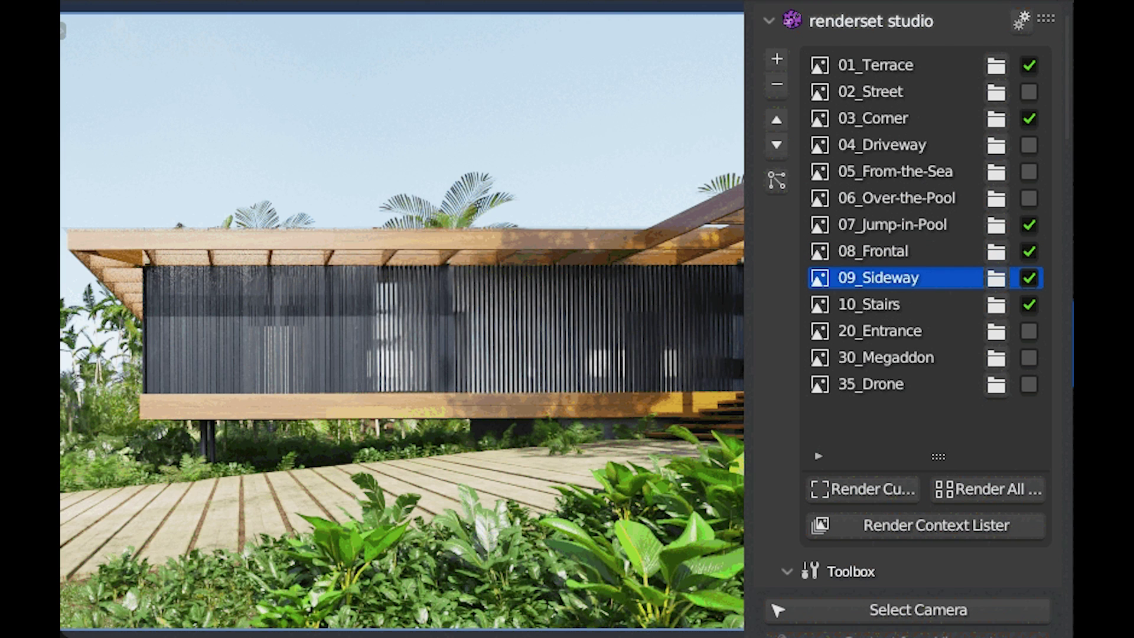
left_click(869, 304)
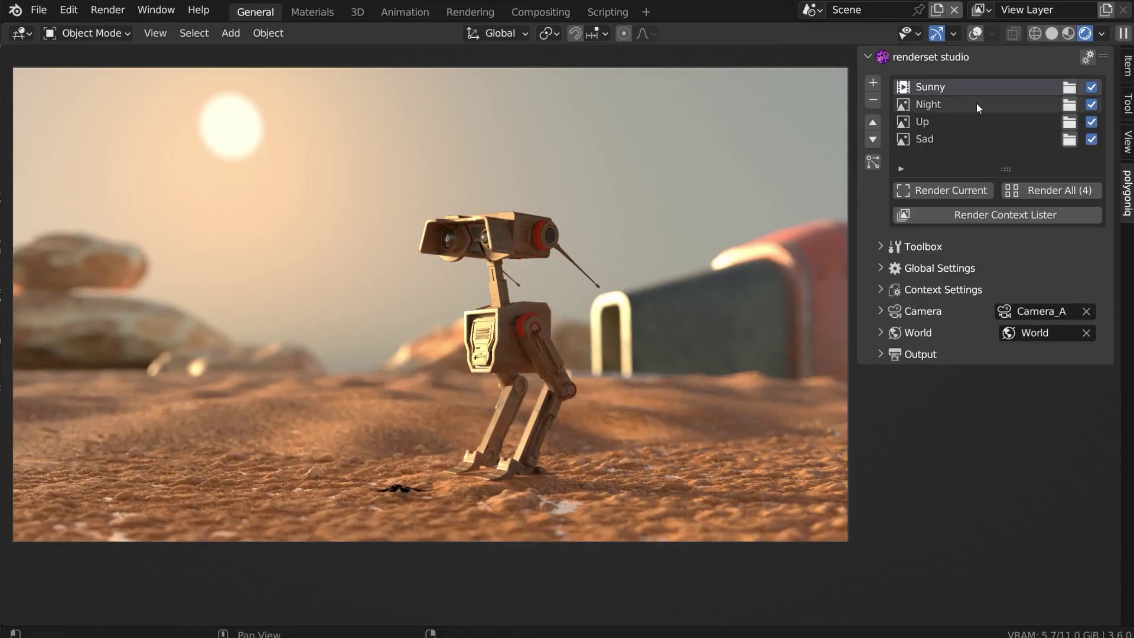
left_click(976, 104)
left_click(975, 117)
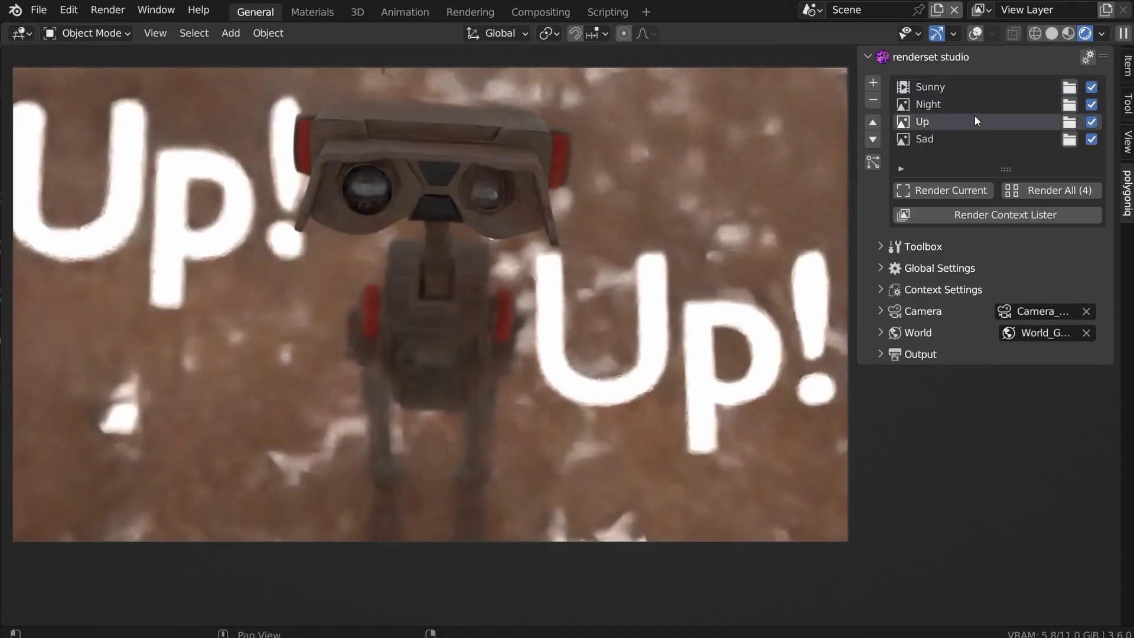
Step: Switch to the Sad context and enable the Ambient Occlusion and Environment render passes
left_click(972, 138)
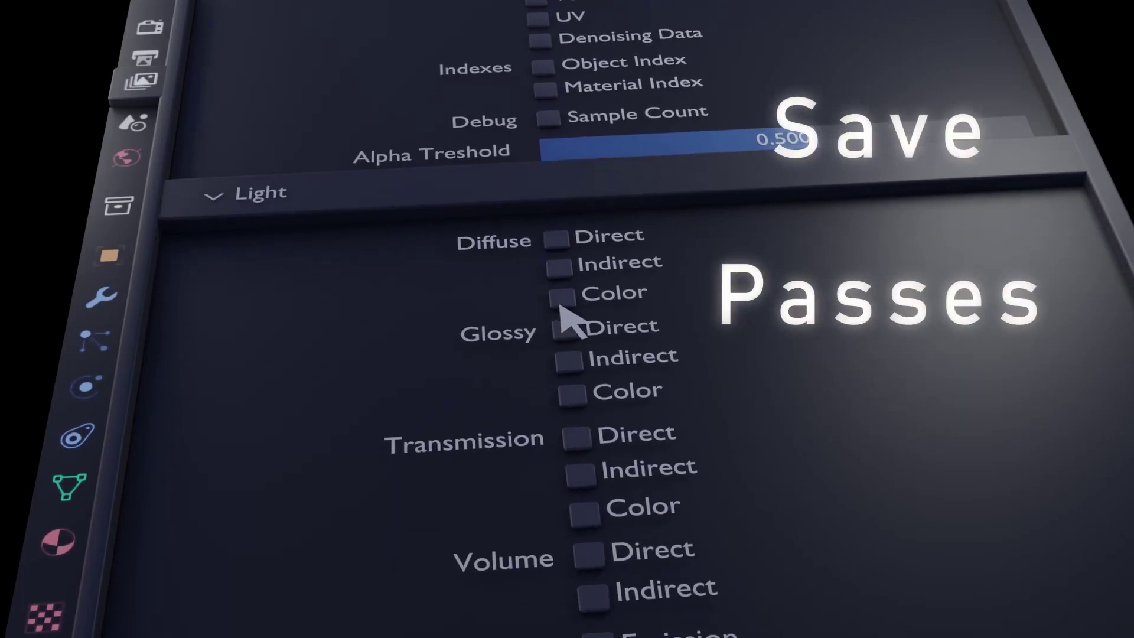
scroll(552, 169, "down", 3)
left_click(574, 404)
left_click(566, 340)
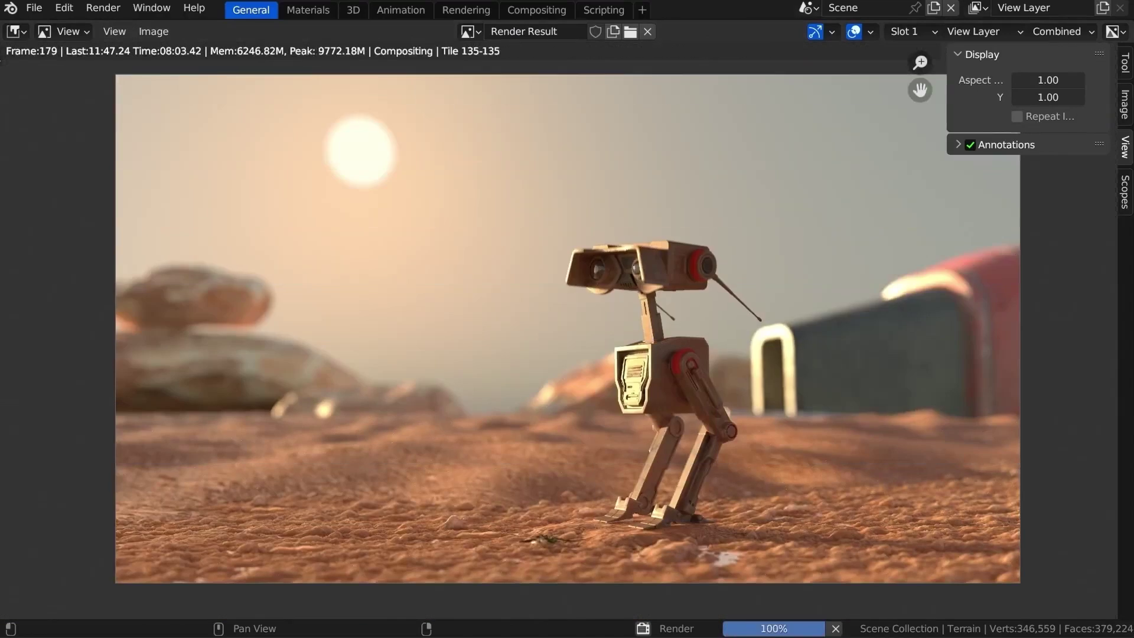
Step: View the render result's DiffCol, Env and AO passes in turn
left_click(1064, 70)
left_click(1063, 33)
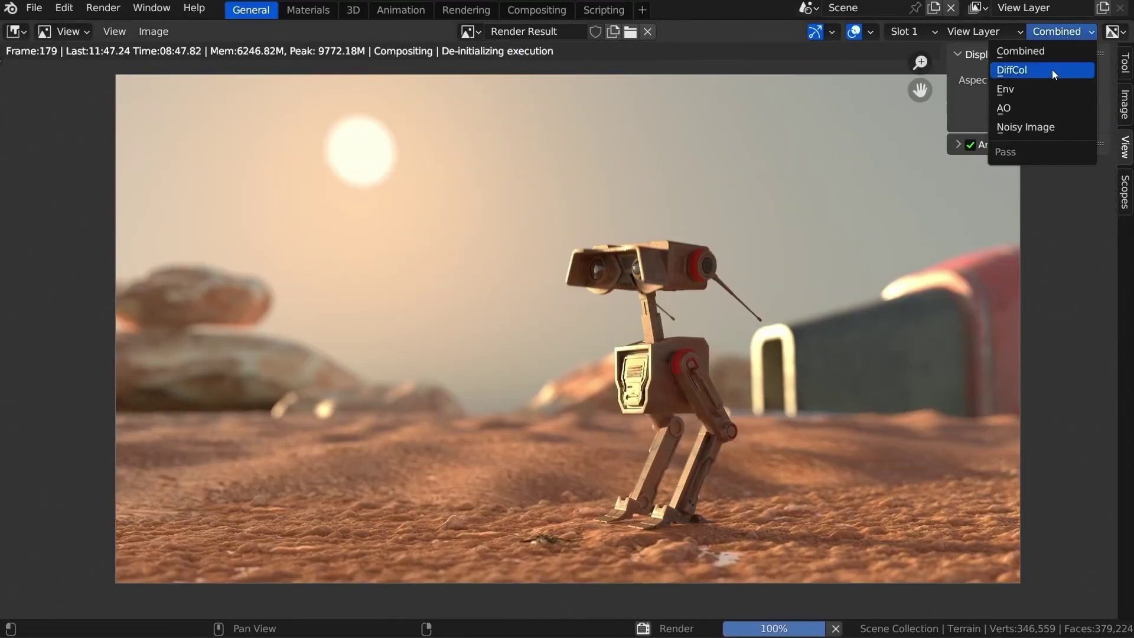
left_click(1051, 69)
left_click(1060, 31)
left_click(1046, 89)
left_click(1058, 32)
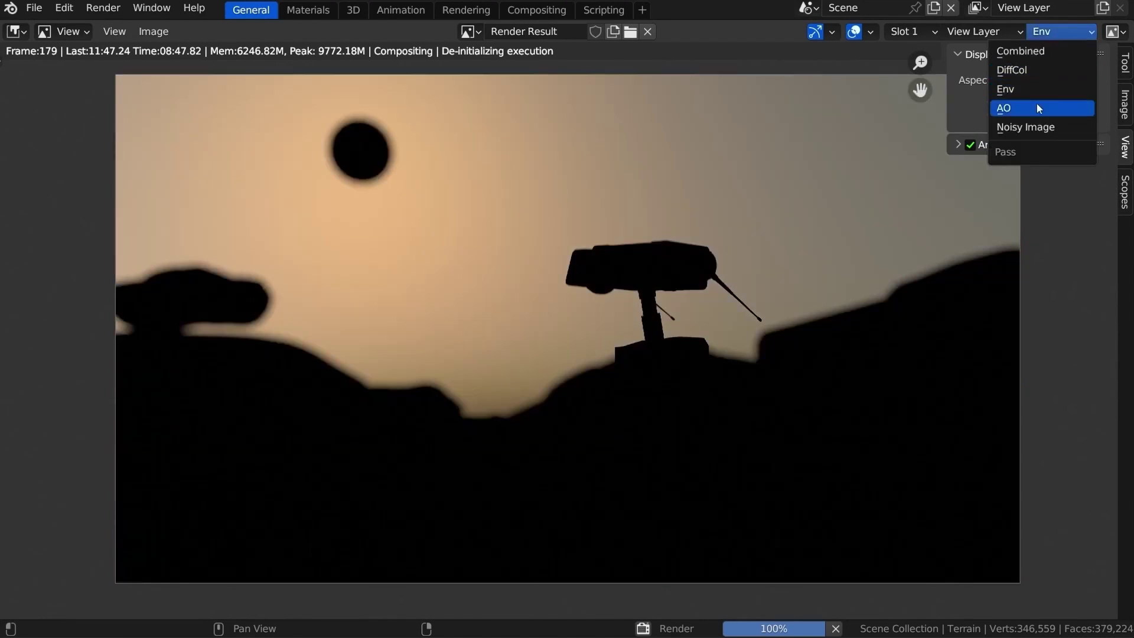
left_click(1037, 107)
left_click(1052, 31)
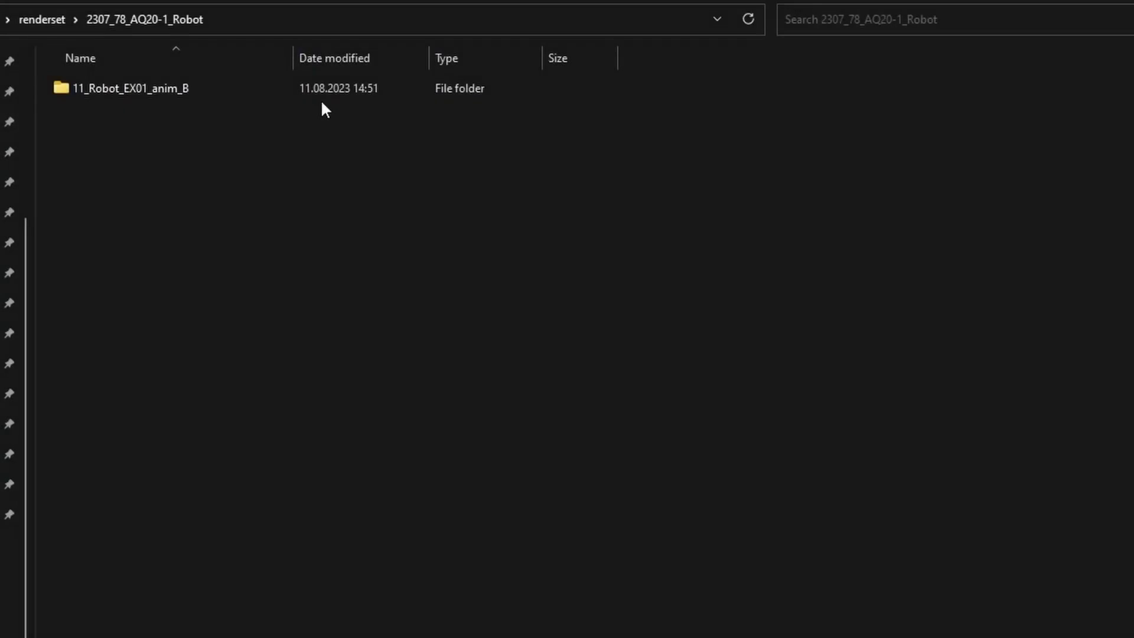
Step: Open 11_Robot_EX01_anim_B, then its 2023-07-19T15-09-28 folder, and select AO0000.png
double_click(319, 91)
double_click(508, 123)
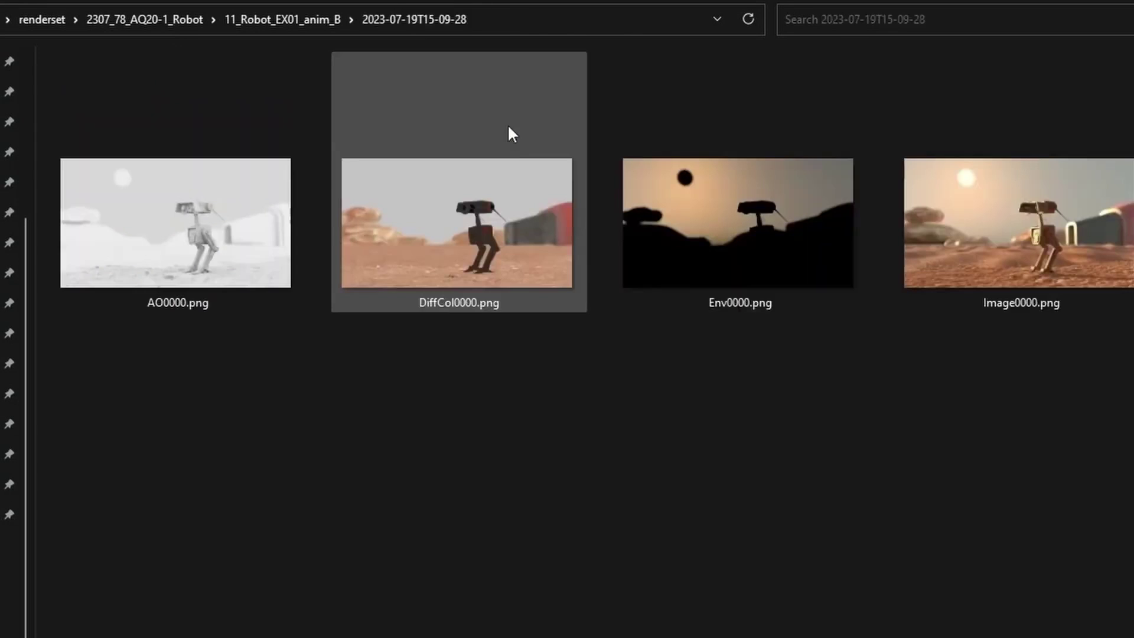
left_click(238, 215)
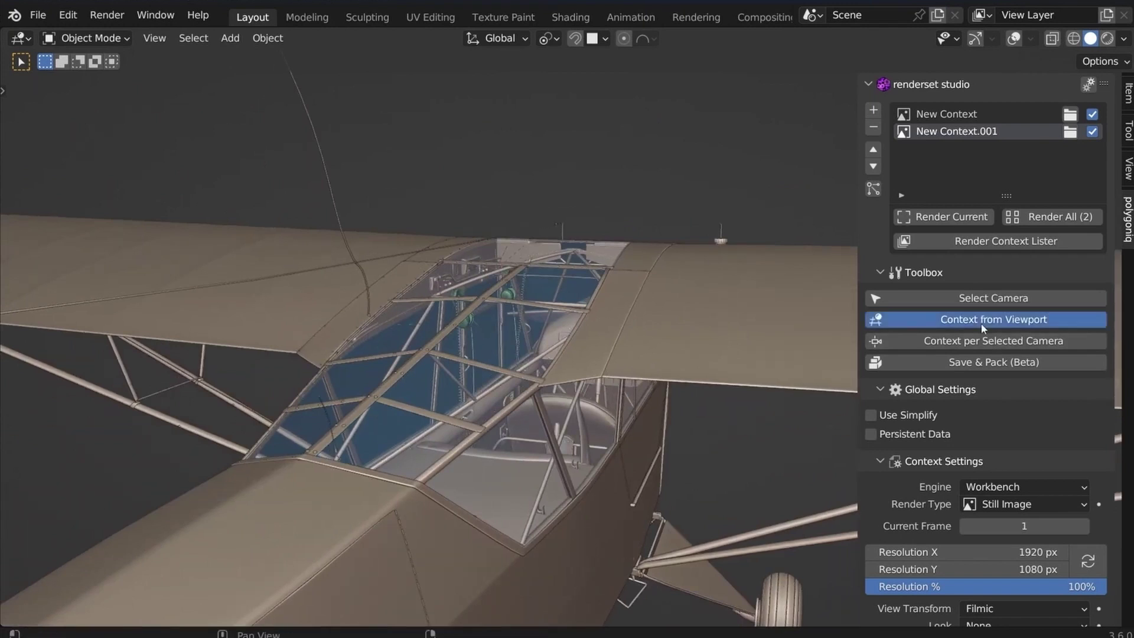
Step: Save a new context from the current viewpoint and render all contexts
left_click(983, 319)
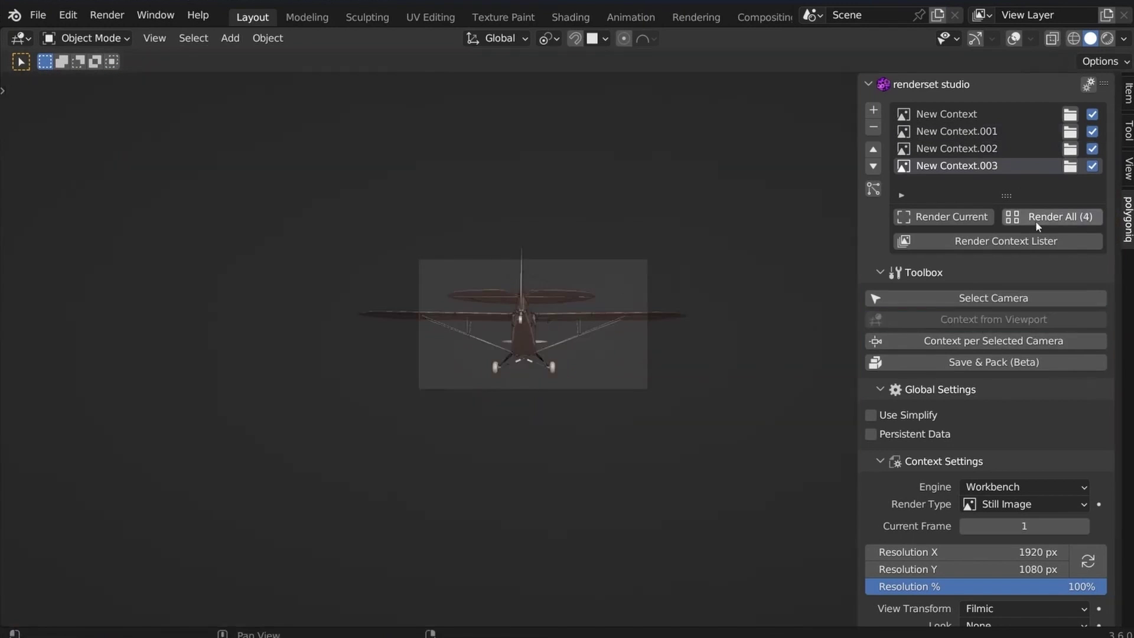
left_click(1036, 218)
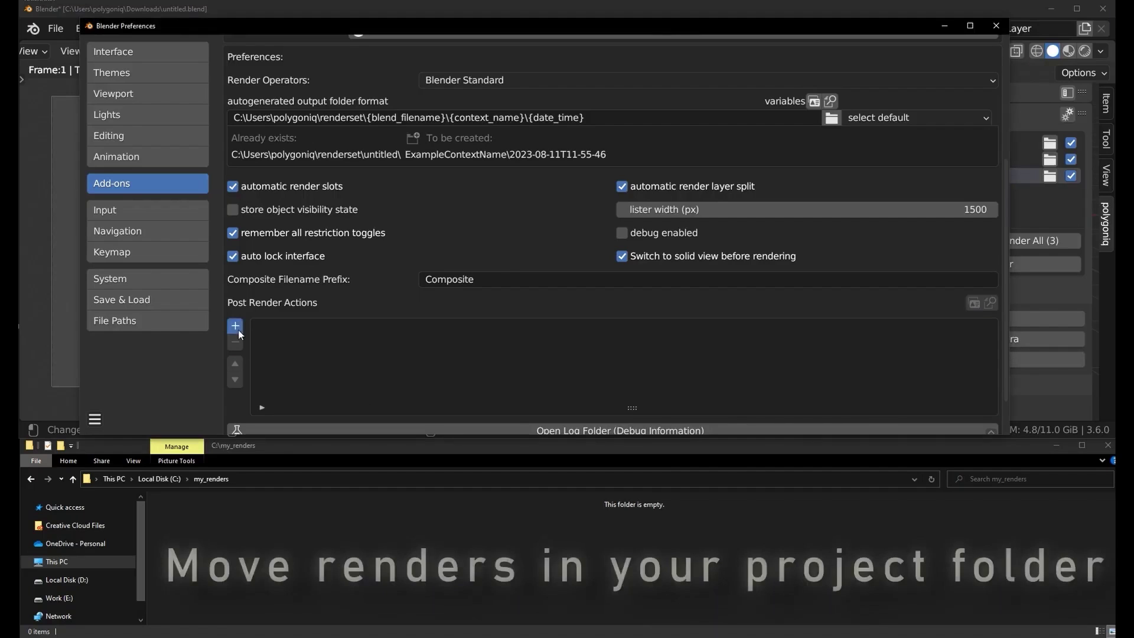
Step: Make the post-render action move output files to the my_renders folder, then Render All
left_click(384, 330)
left_click(330, 236)
left_click(799, 329)
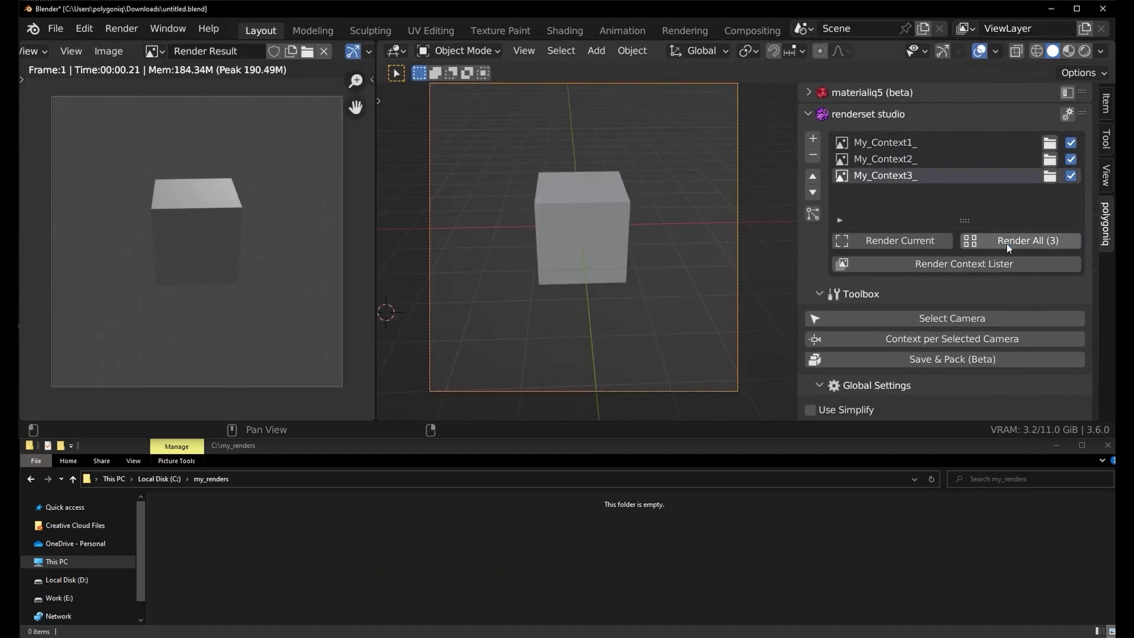
left_click(1007, 243)
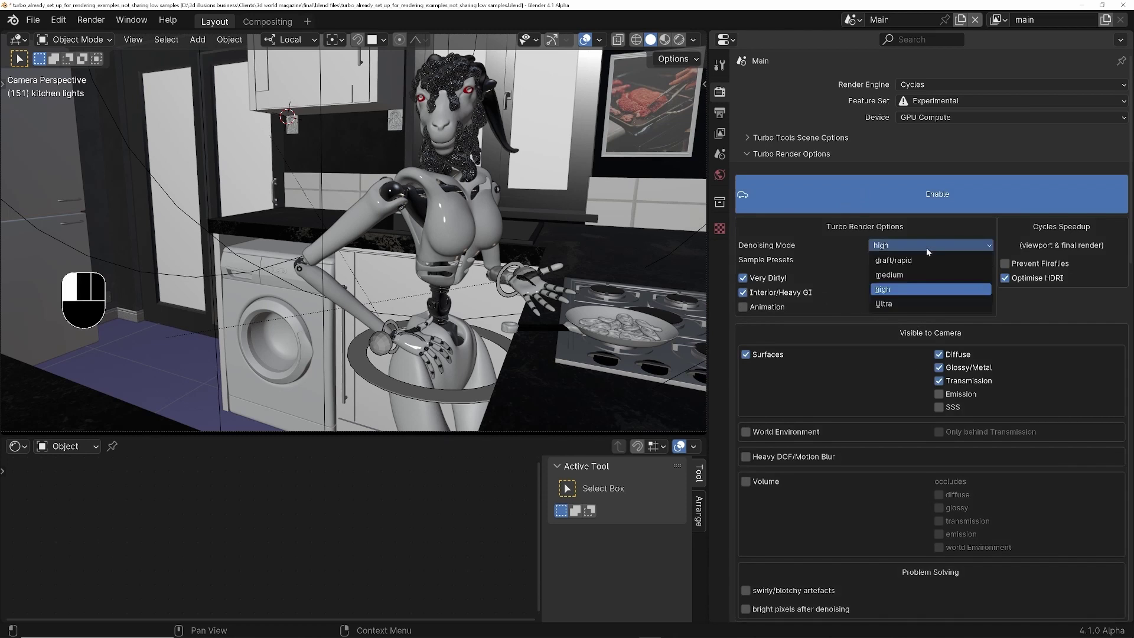
Step: Start a Turbo Tools still-image render of the kitchen robot scene from the Render menu
left_click(91, 19)
left_click(116, 39)
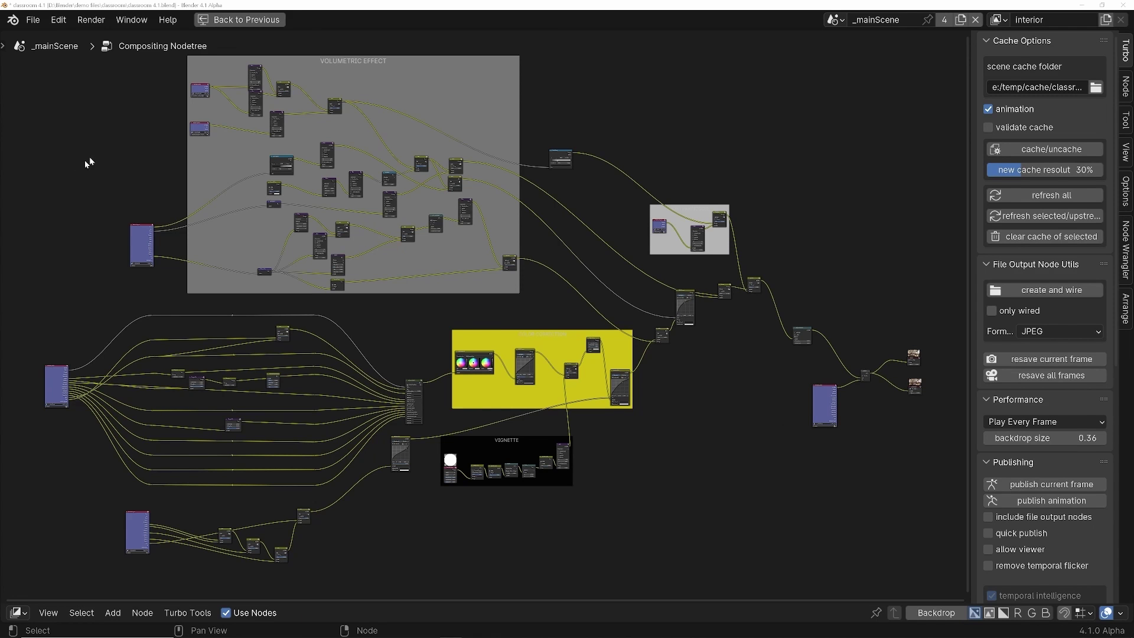
Step: Render the classroom frame, cache the Switch node output, and adjust the RGB Curves point
left_click(91, 19)
left_click(103, 36)
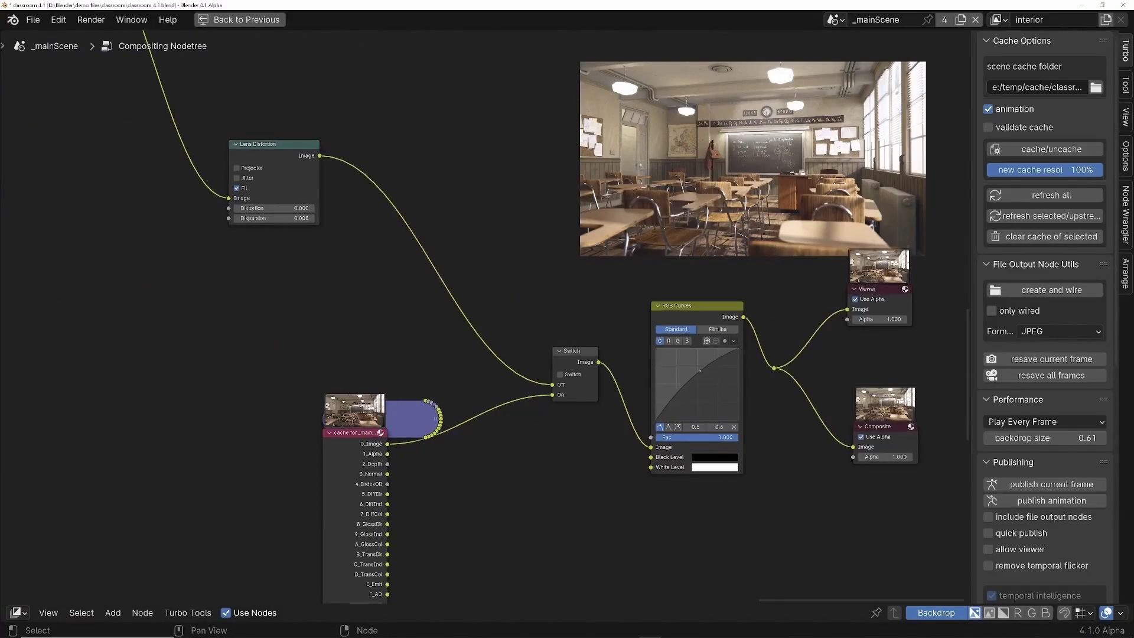
left_click_drag(700, 370, 699, 361)
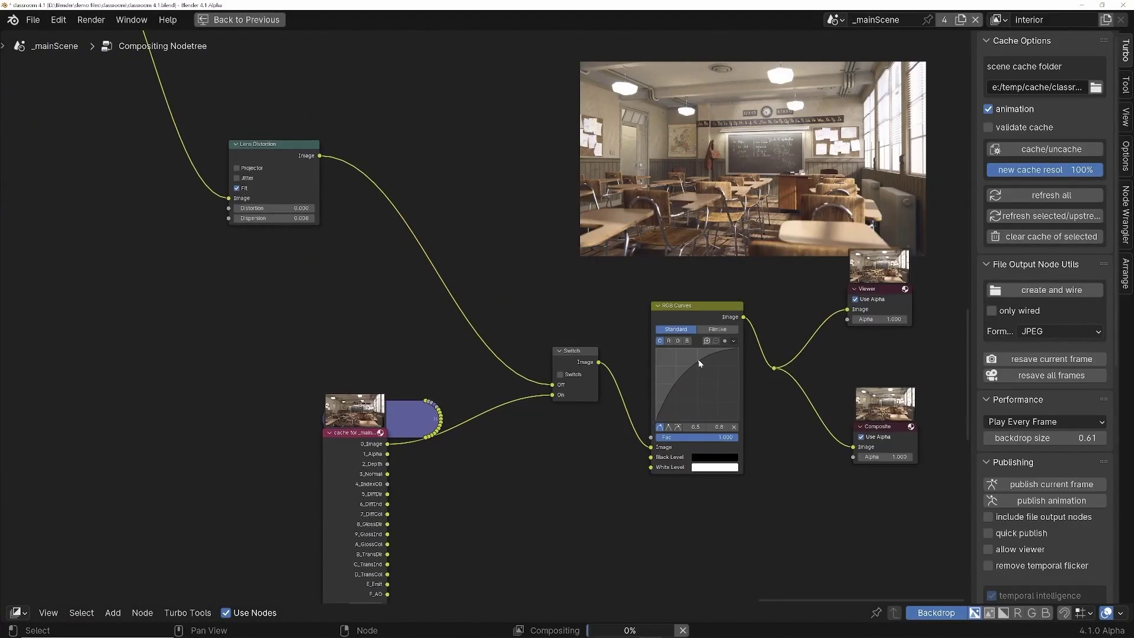
left_click(573, 351)
left_click(1051, 149)
left_click_drag(699, 360, 709, 394)
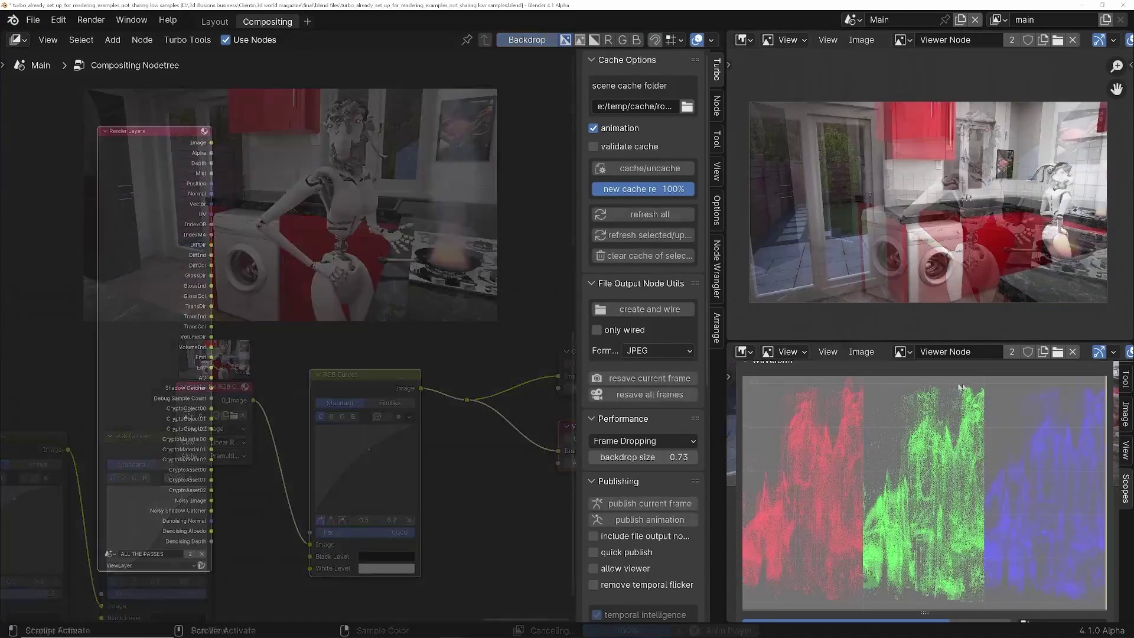
Step: Add JPEG File Output nodes wired to all Render Layers passes and place them
left_click(674, 350)
left_click(661, 417)
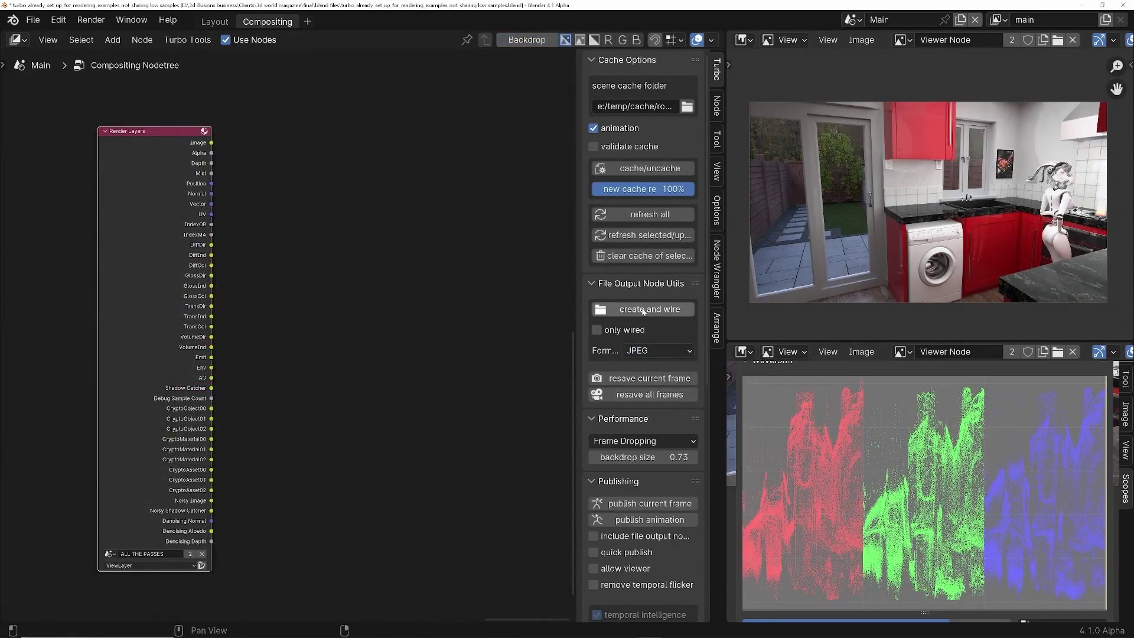
left_click(649, 309)
left_click(392, 300)
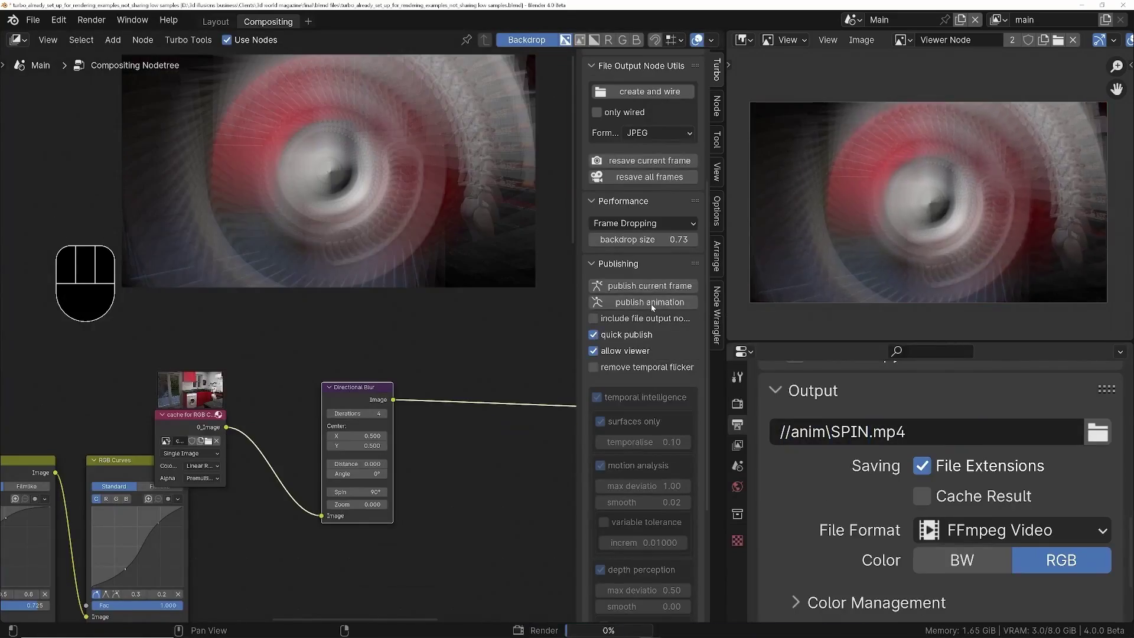
Step: Publish the composited animation as GREEN.mp4 from the Turbo panel
left_click(651, 303)
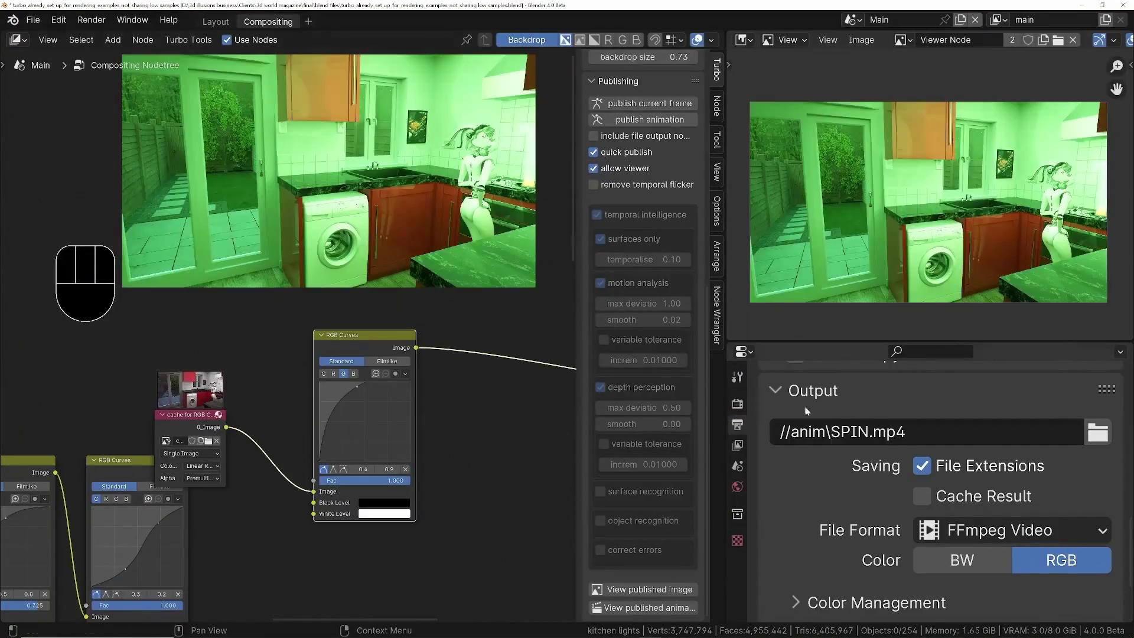
left_click(647, 119)
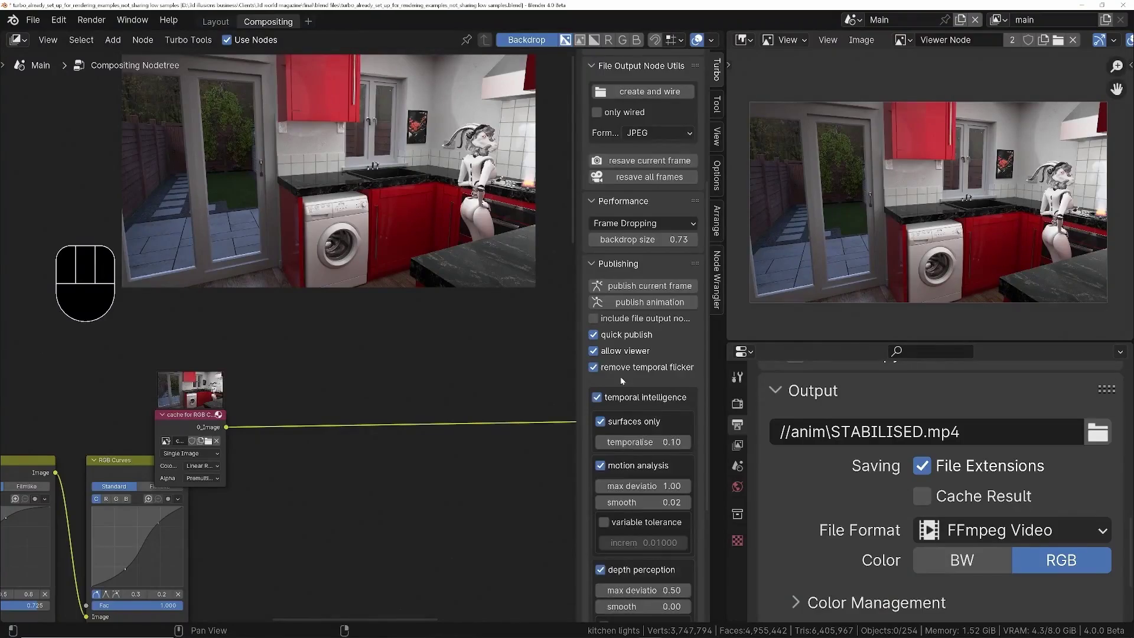
scroll(616, 473, "down", 6)
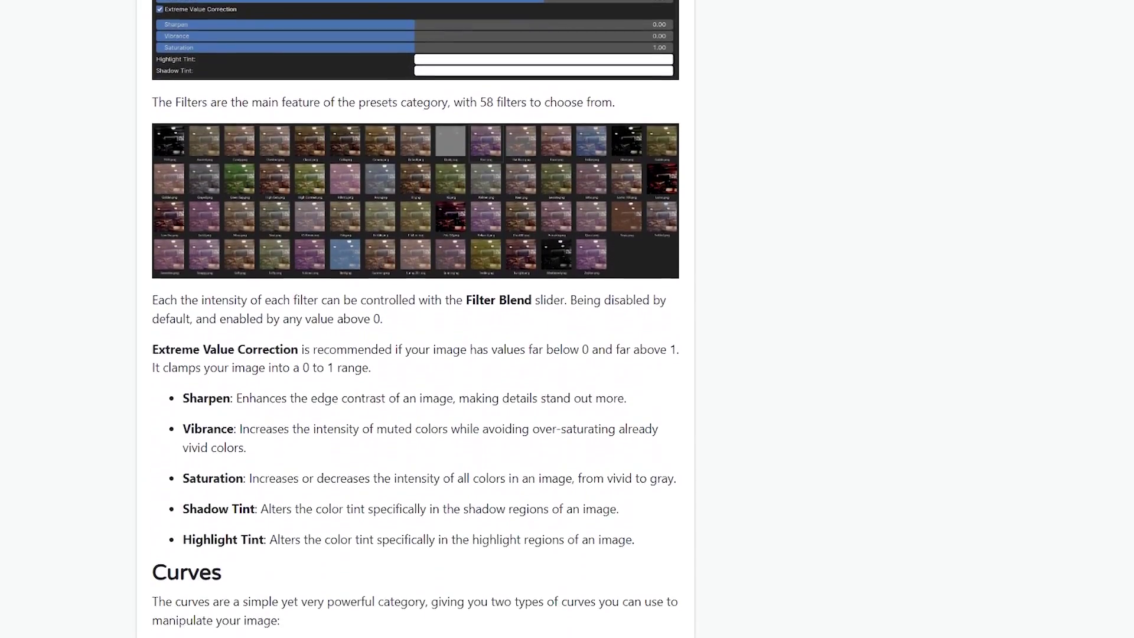
Step: Scroll down the add-on's product page to its Addon Preferences - SPM project folder settings
scroll(416, 319, "down", 4)
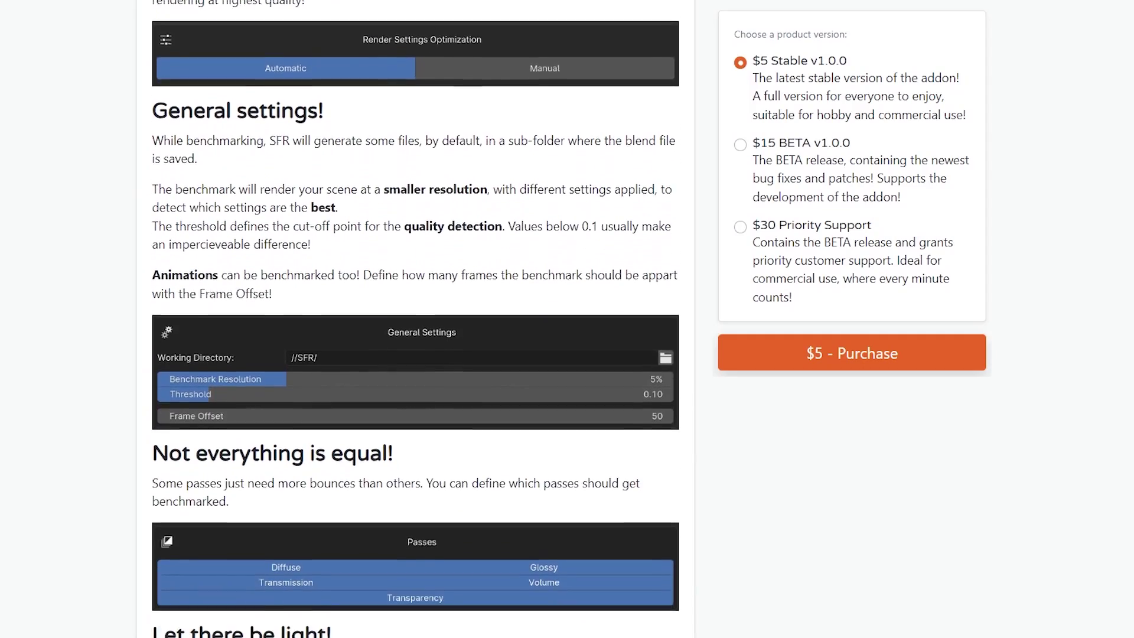
scroll(415, 319, "down", 4)
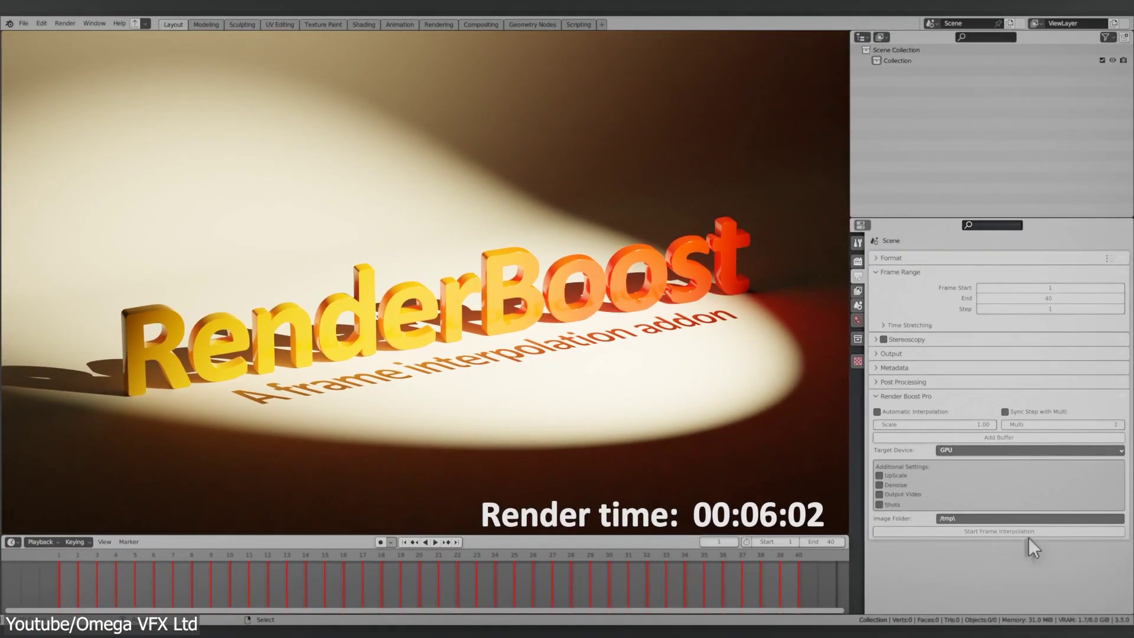
Step: Enable Sync Step with Multi and raise the Multi value to 6
left_click(1005, 412)
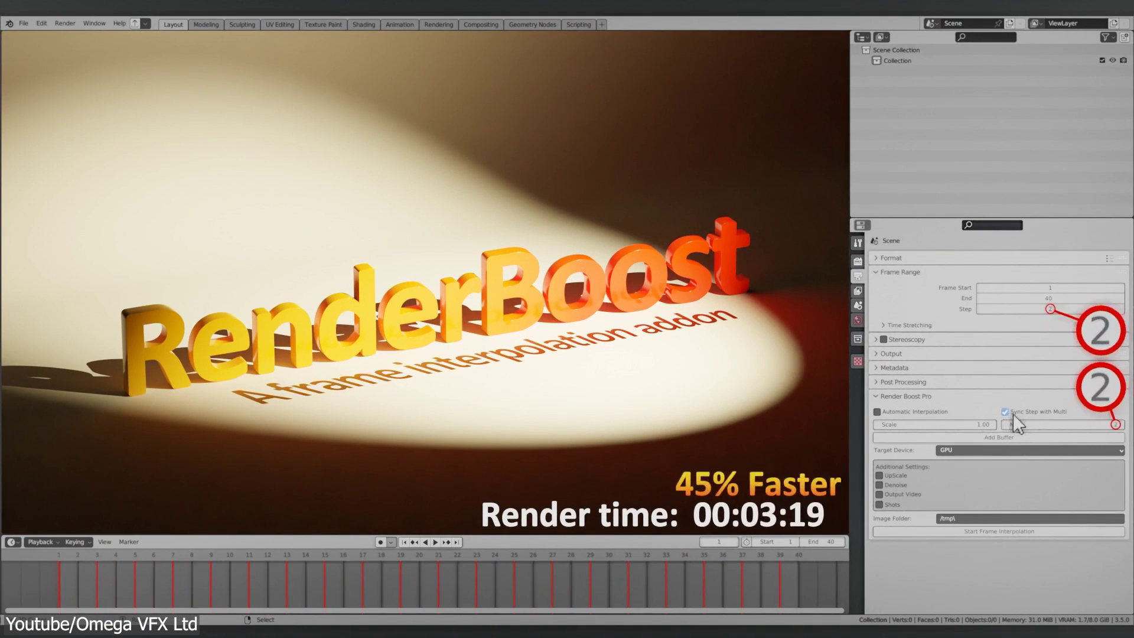
left_click(1122, 426)
left_click(1123, 425)
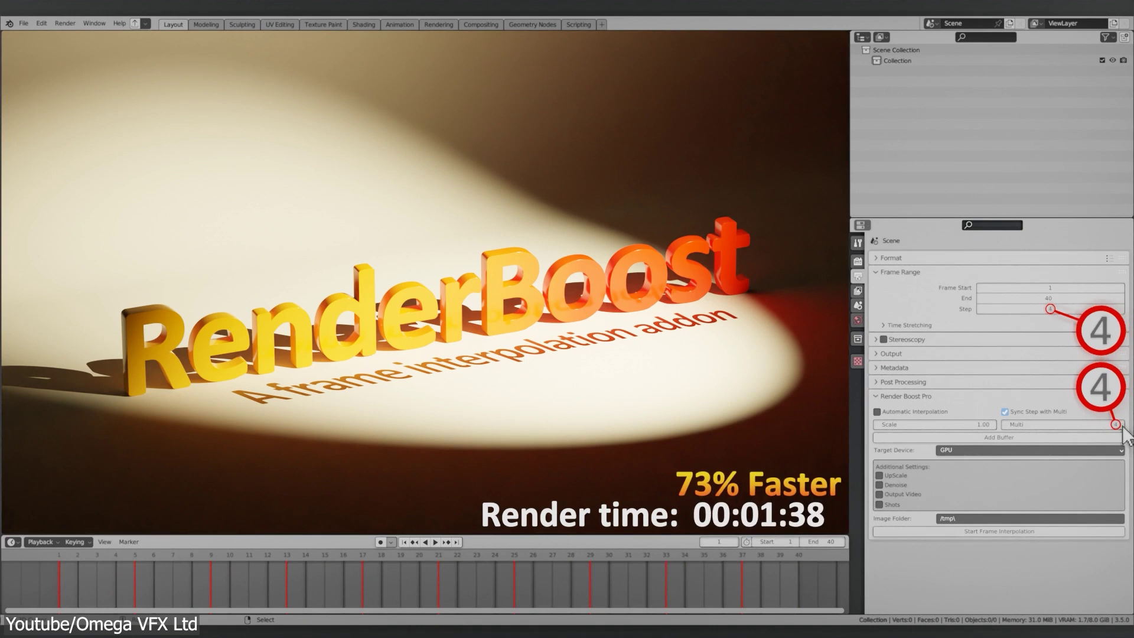
left_click(1122, 425)
left_click(1123, 426)
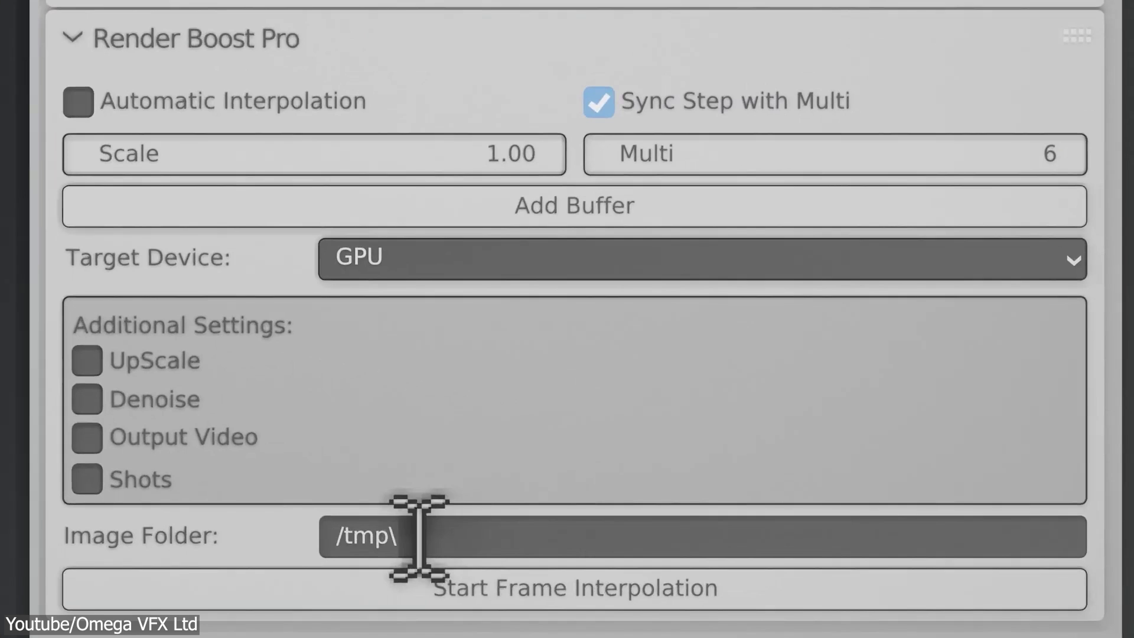
Step: Set the image folder to /RenderBoost/imgsequence/ and start frame interpolation
left_click(500, 533)
type("/RenderBoost/imgsequence/")
key("Return")
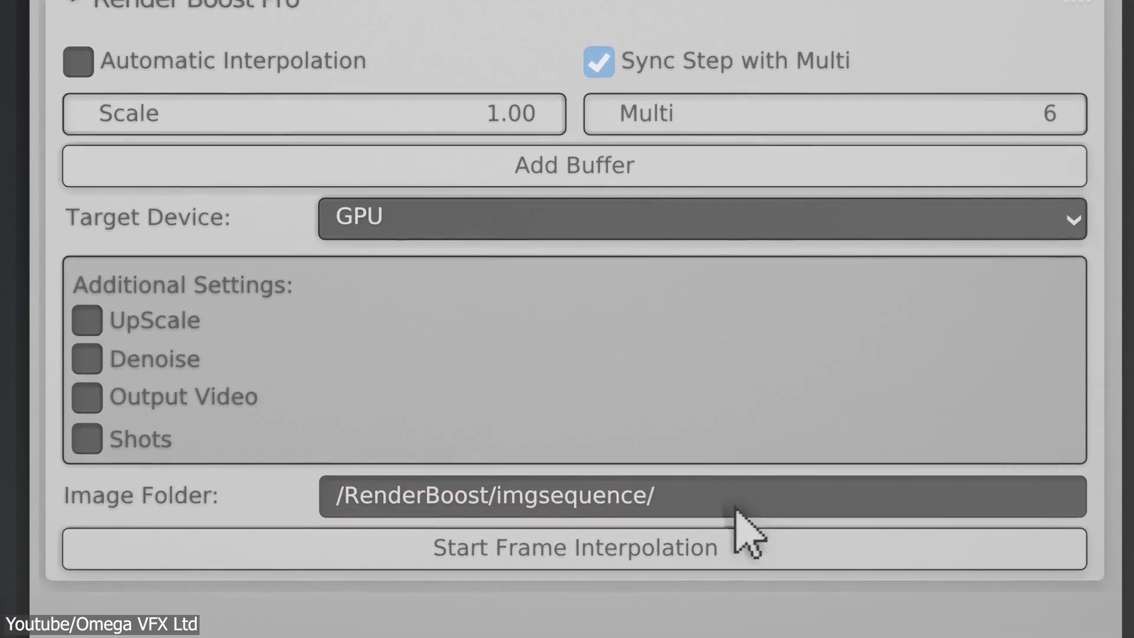
left_click(742, 566)
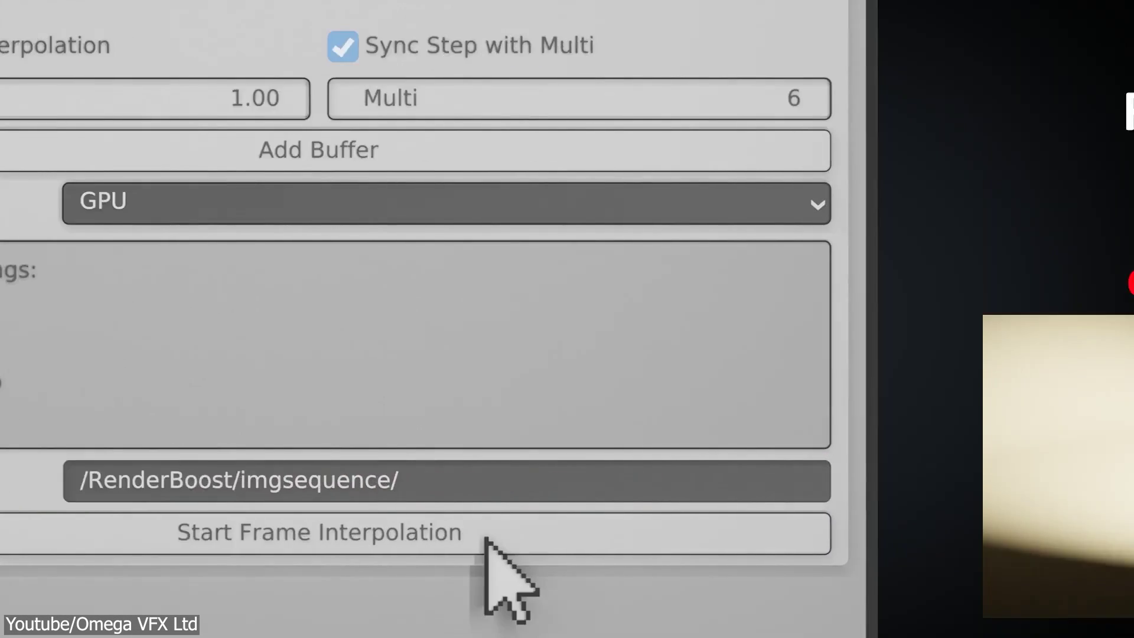